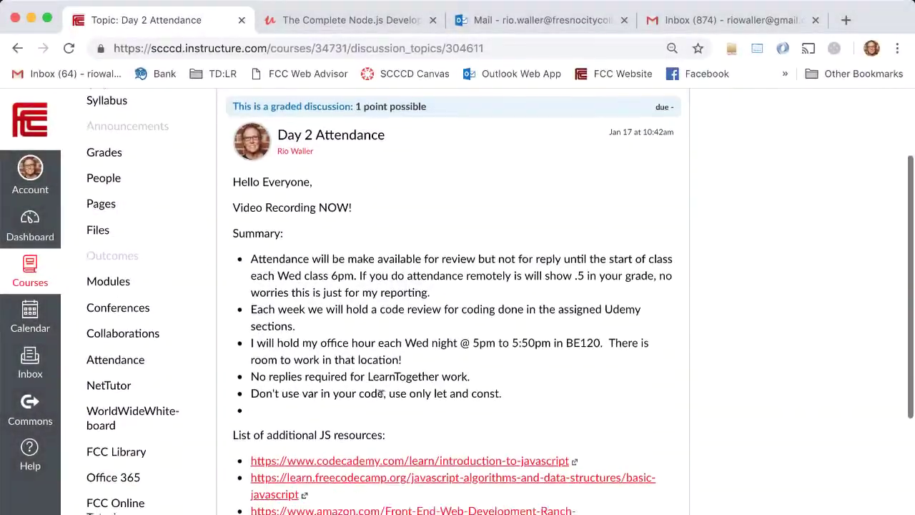
Read through the Day 2 Attendance bullets, highlighting the office hours, attendance and weekly code review lines.
scroll(381, 394, "up", 3)
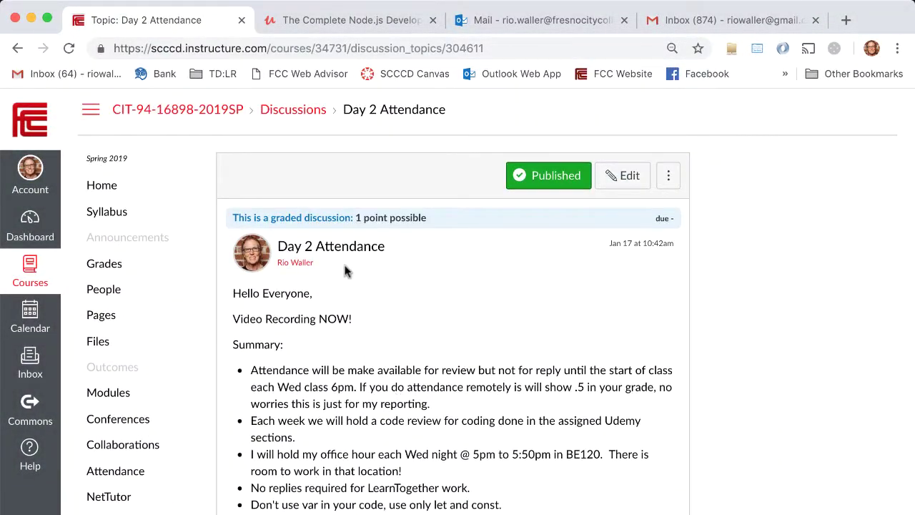
scroll(417, 380, "up", 1)
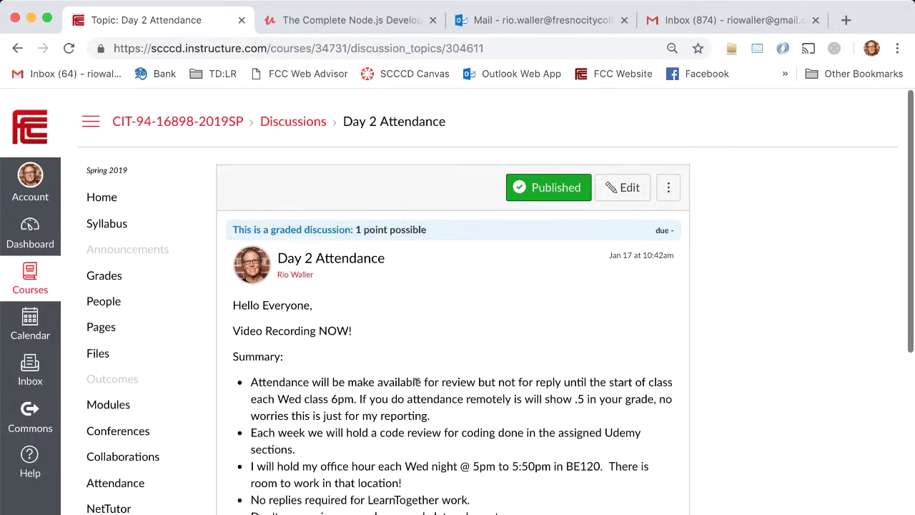
scroll(416, 380, "down", 2)
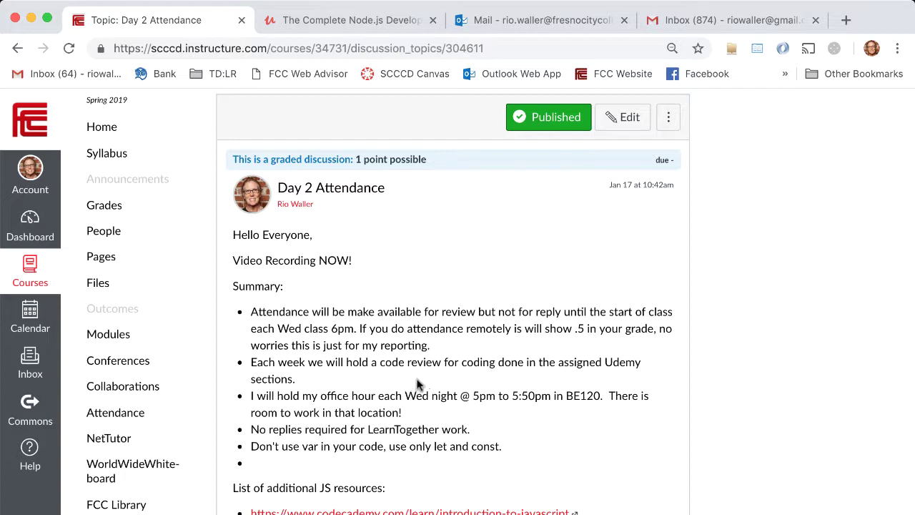
left_click_drag(461, 396, 251, 395)
left_click(453, 396)
left_click_drag(432, 396, 533, 395)
left_click(533, 395)
left_click_drag(392, 328, 461, 329)
left_click(514, 345)
left_click_drag(295, 377, 246, 363)
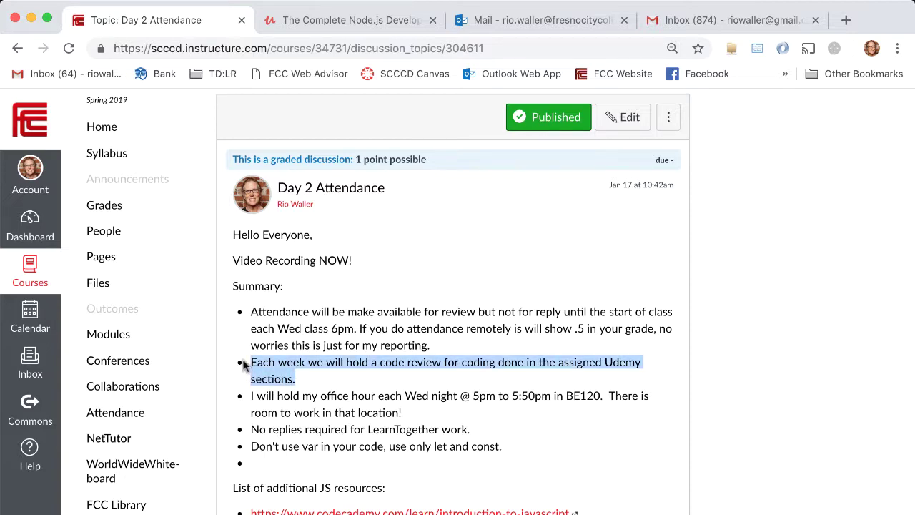
Browse the Udemy Node.js course's lecture list, then return to the Day 2 Attendance discussion.
left_click(343, 17)
scroll(445, 369, "down", 7)
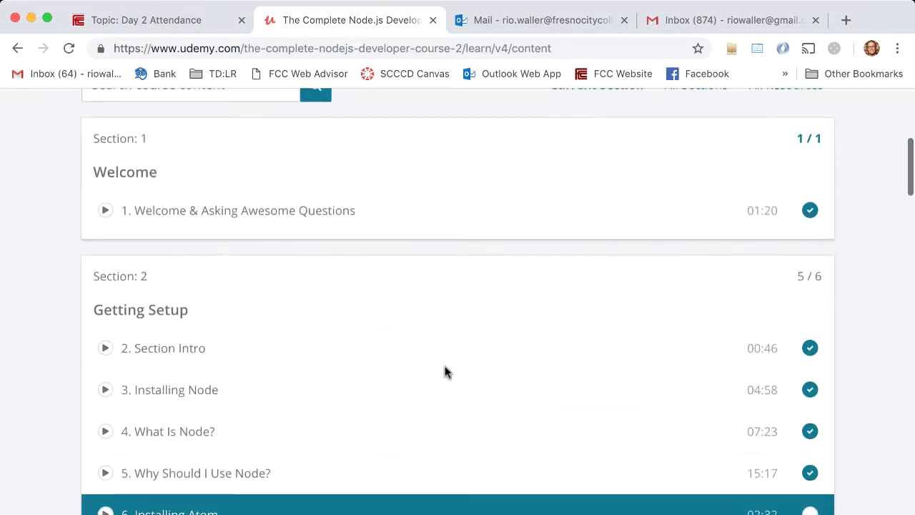
scroll(445, 371, "down", 5)
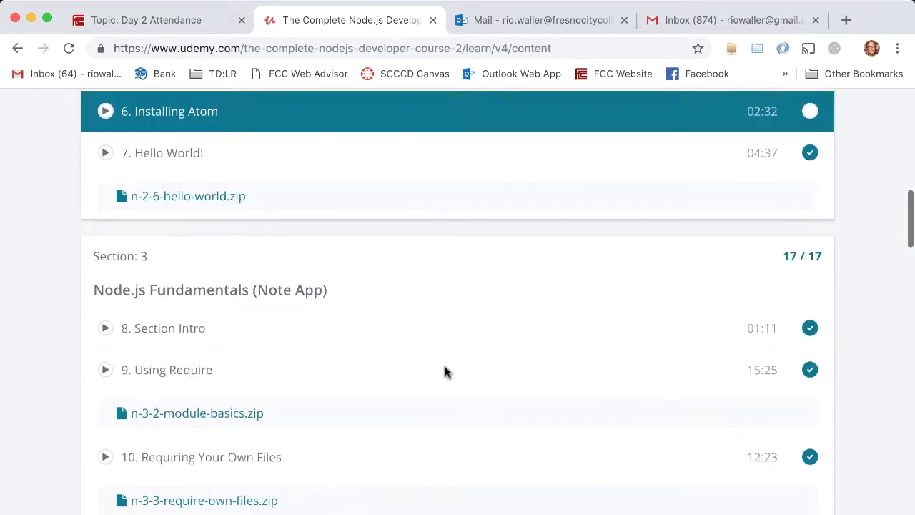
scroll(308, 329, "down", 5)
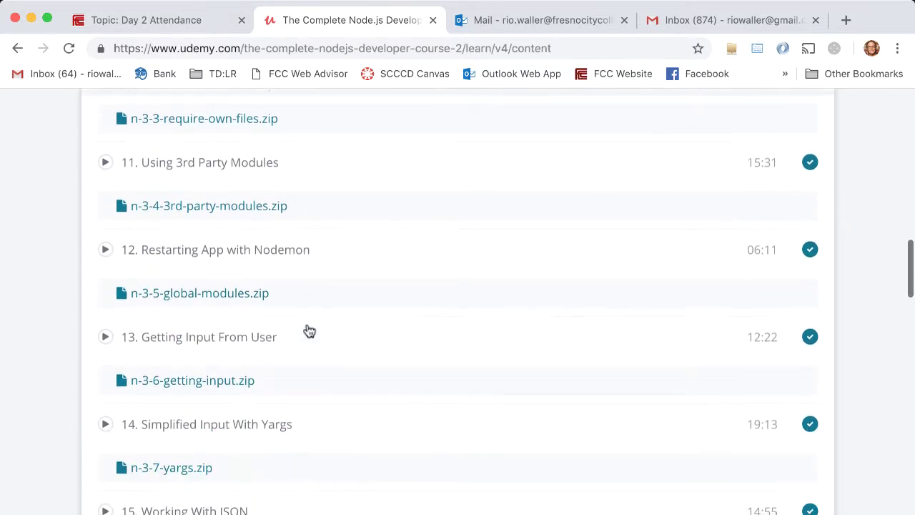
scroll(308, 329, "down", 3)
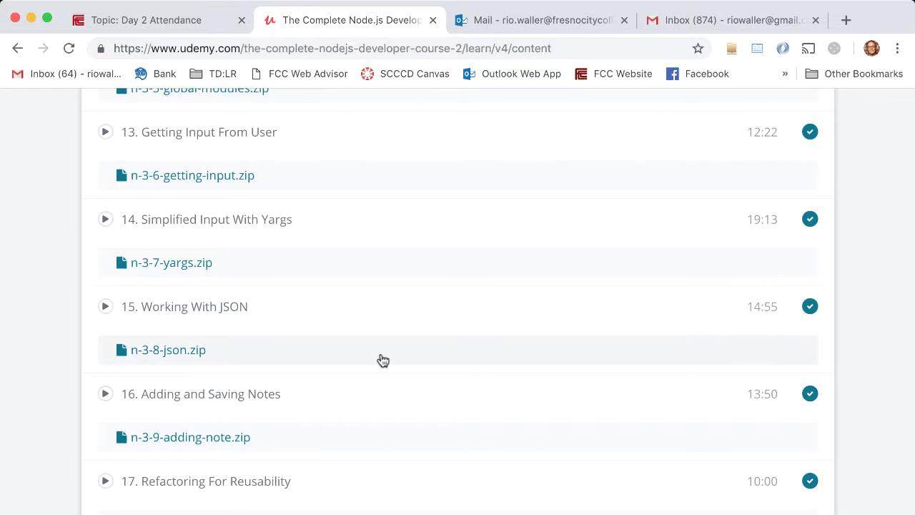
scroll(382, 359, "up", 4)
scroll(383, 359, "up", 5)
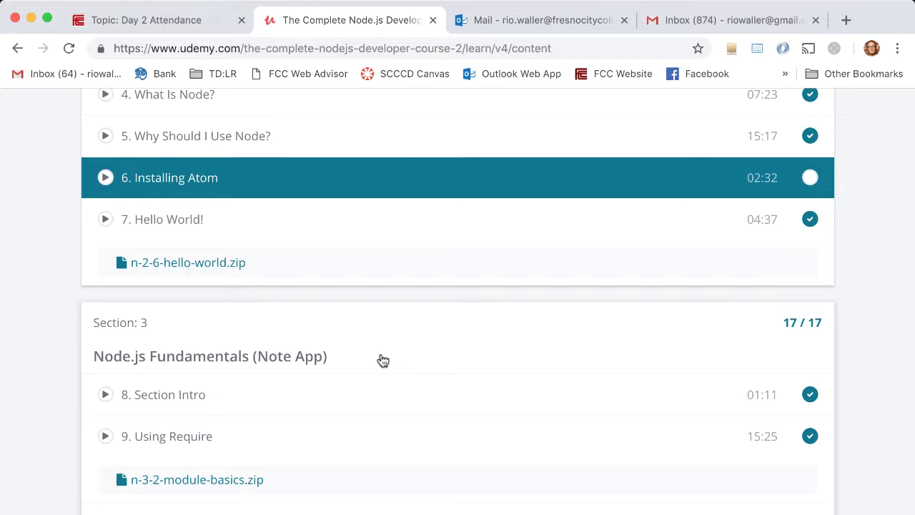
left_click(178, 25)
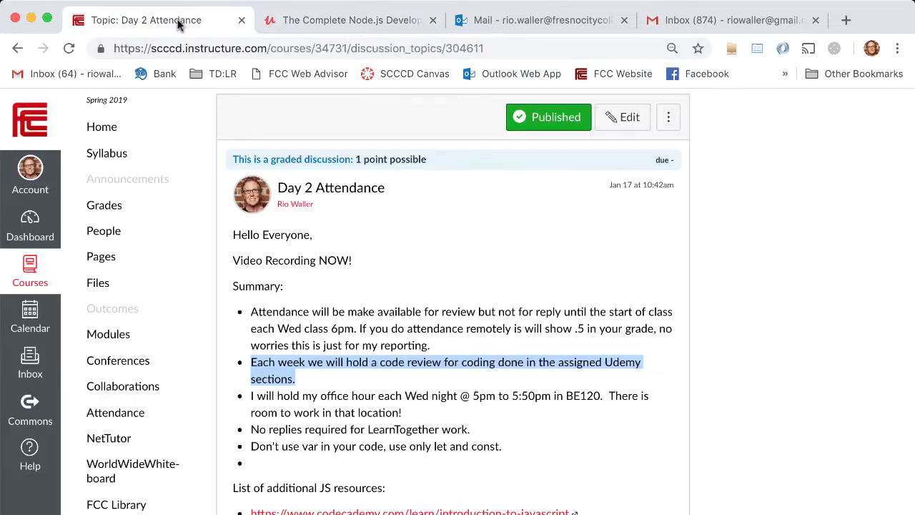
left_click(381, 387)
triple_click(299, 373)
left_click(353, 379)
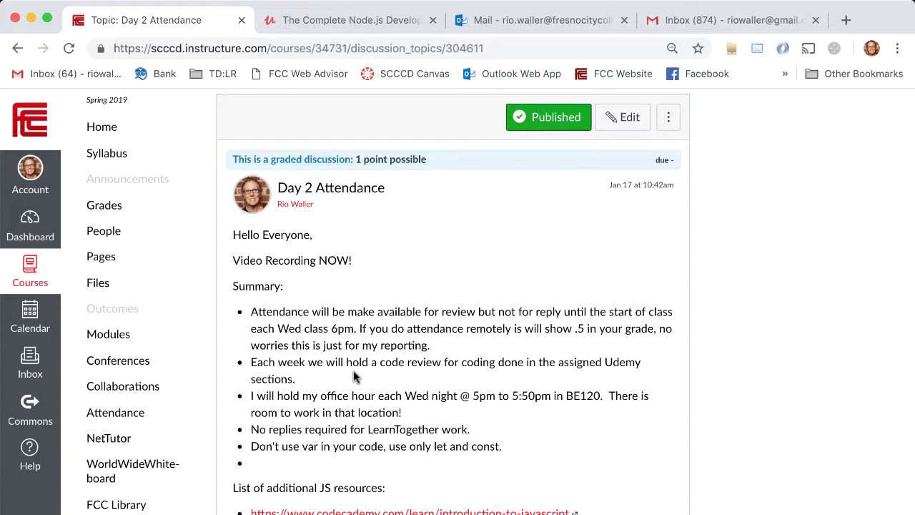
scroll(359, 393, "down", 2)
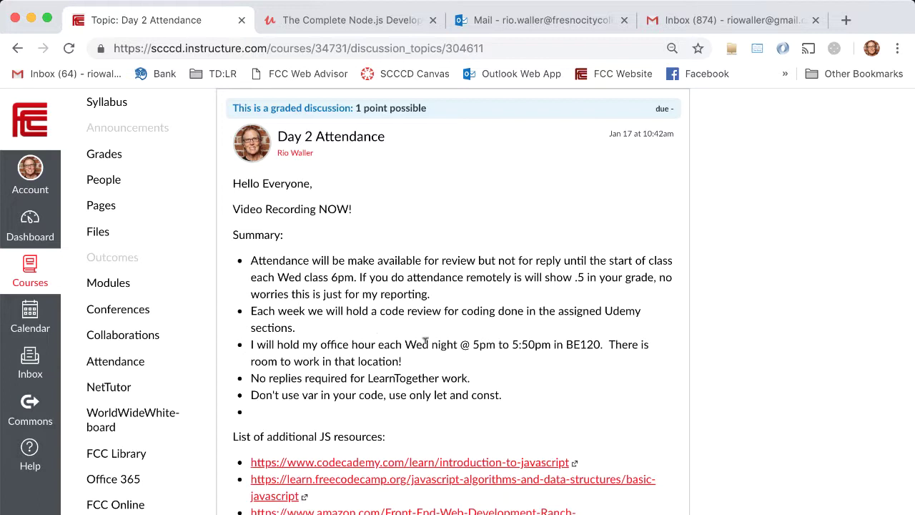
double_click(583, 344)
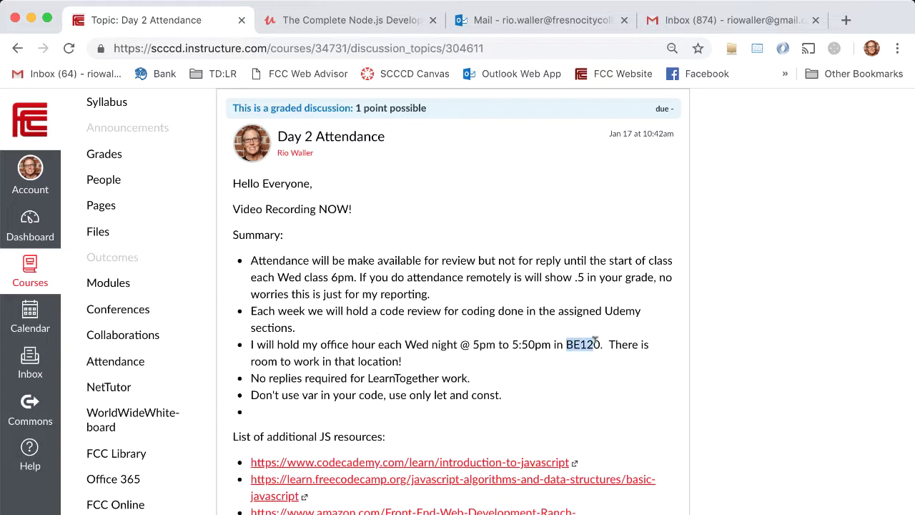
triple_click(612, 375)
left_click(492, 366)
left_click_drag(504, 395, 248, 394)
left_click(420, 396)
scroll(633, 215, "up", 3)
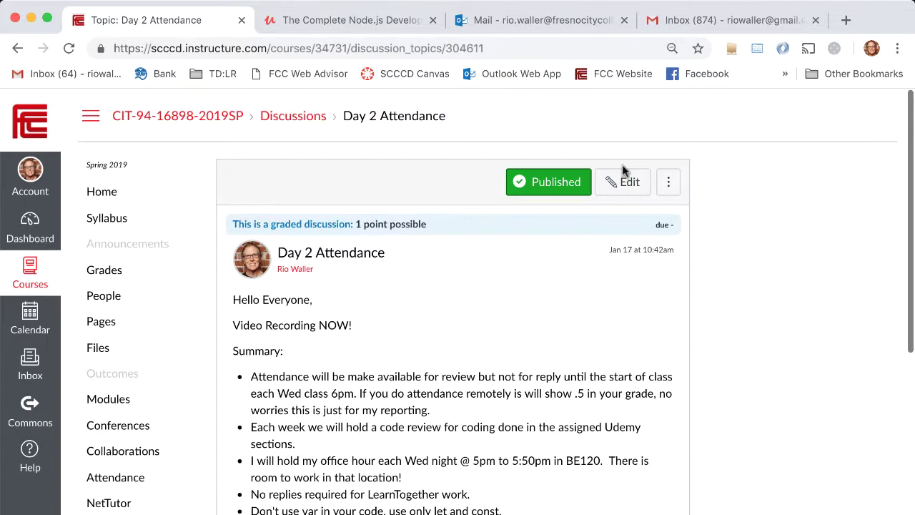
In the discussion editor, add the bullet 'Make sure you commit after each lecture on the Udemy course.'.
left_click(619, 181)
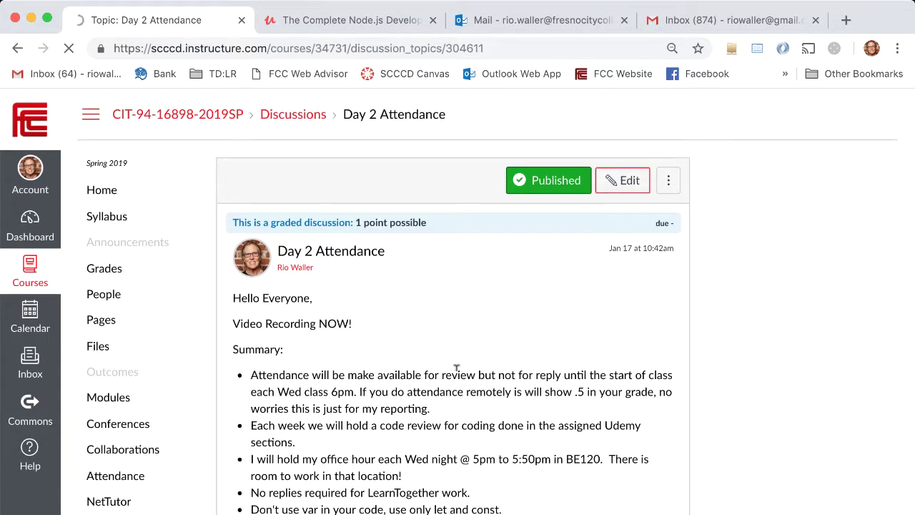
scroll(456, 367, "down", 5)
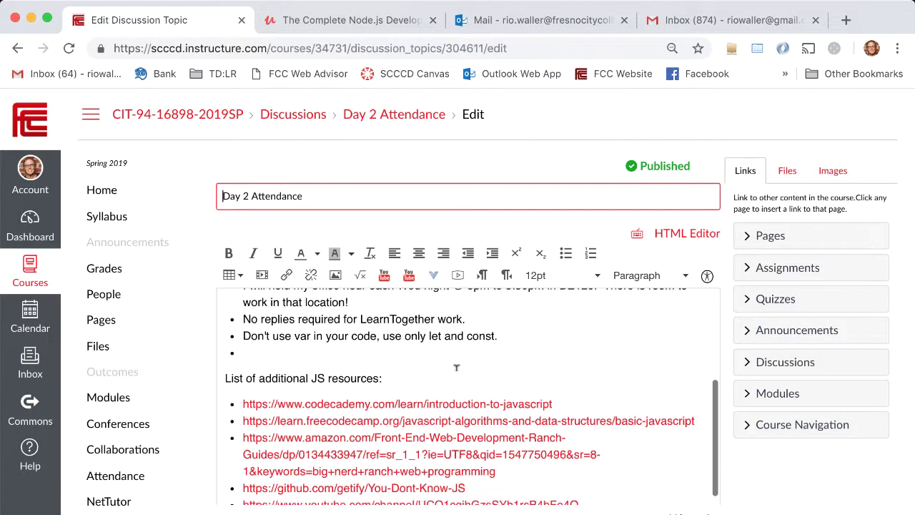
left_click(347, 349)
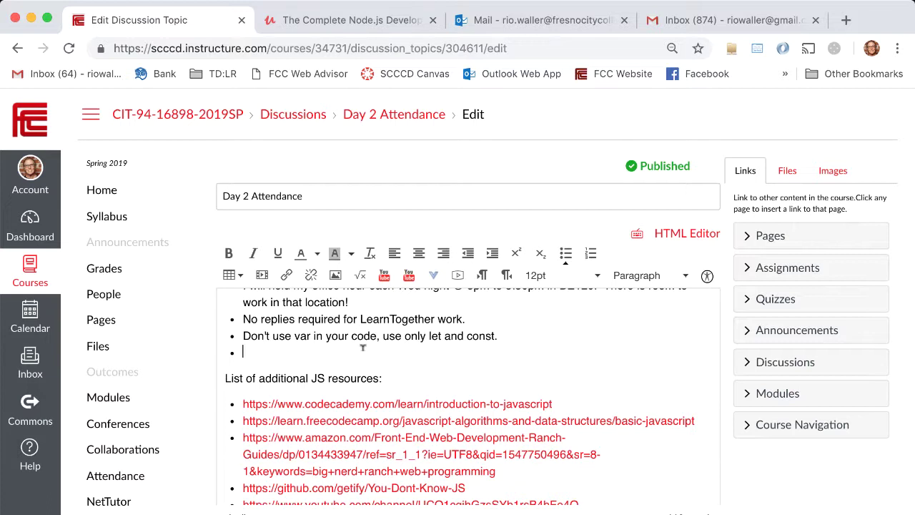
type("Make sure you commit ")
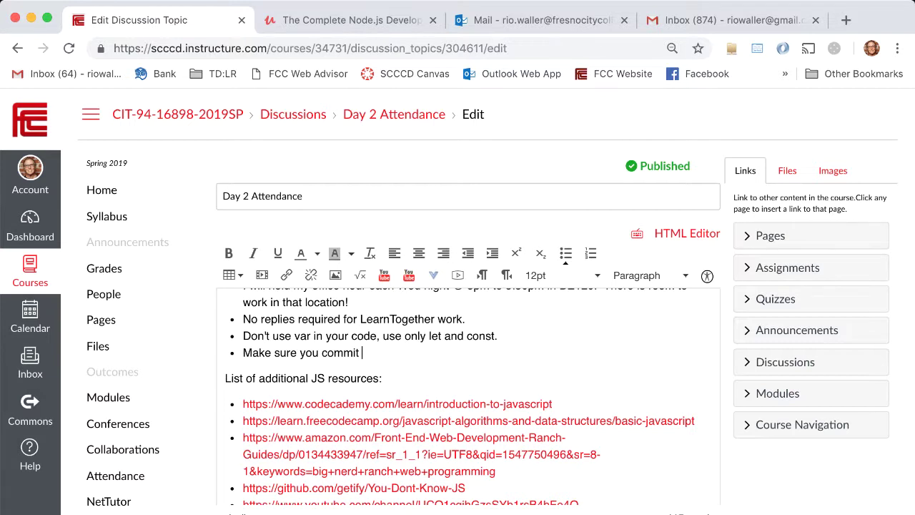
type("after each lecture on th")
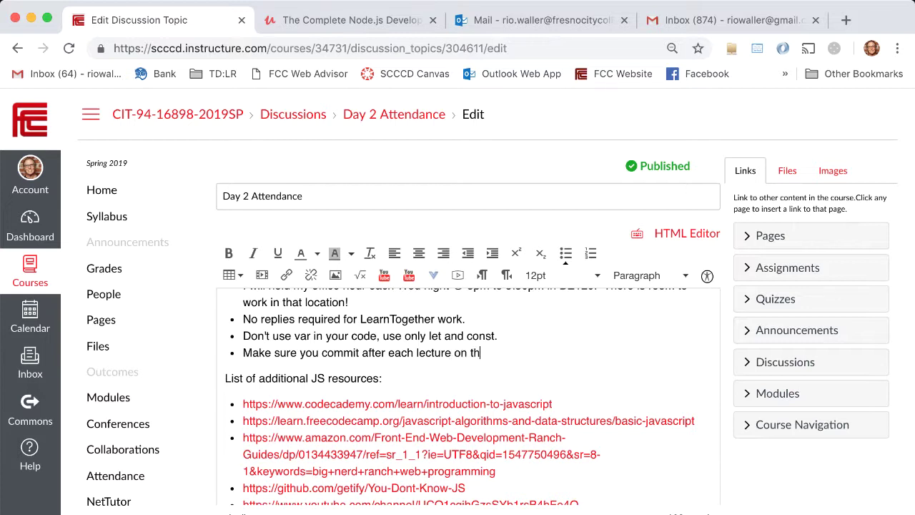
type("e Udemy course.")
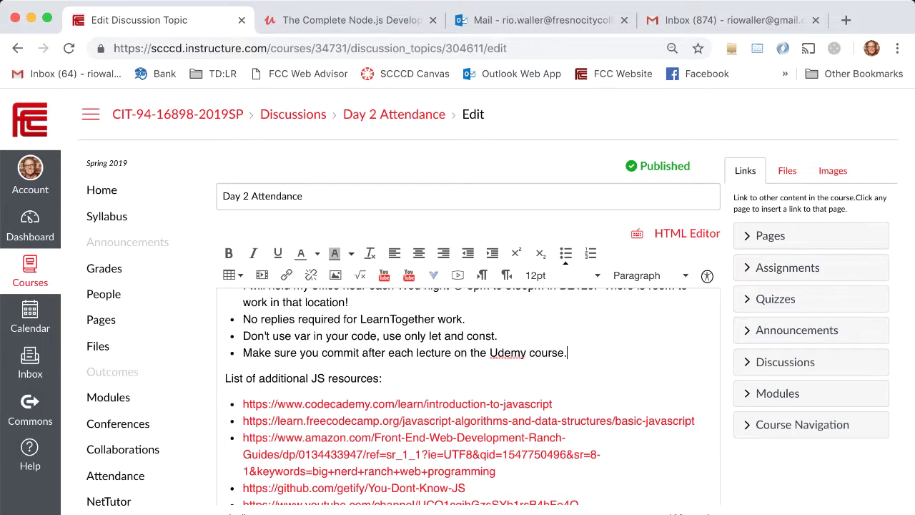
Save the edited Day 2 Attendance discussion.
scroll(504, 382, "up", 3)
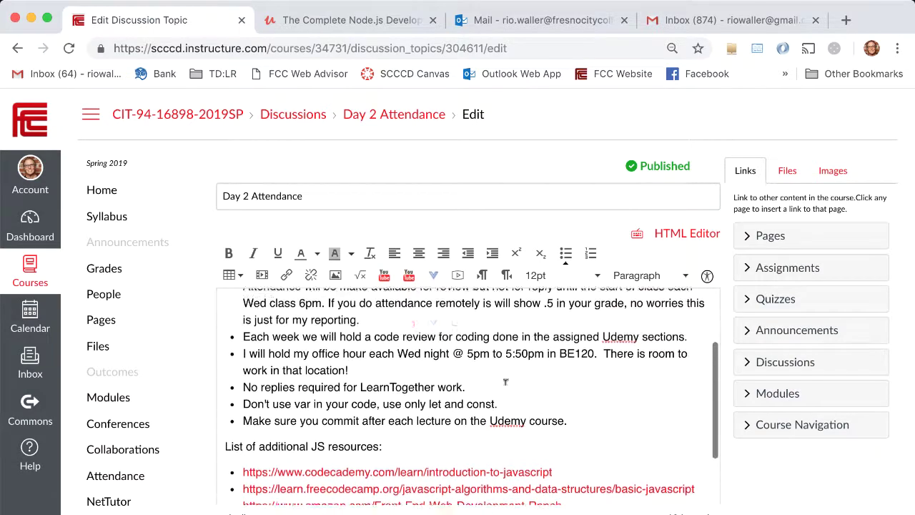
scroll(504, 381, "up", 3)
scroll(504, 381, "down", 5)
scroll(638, 422, "down", 10)
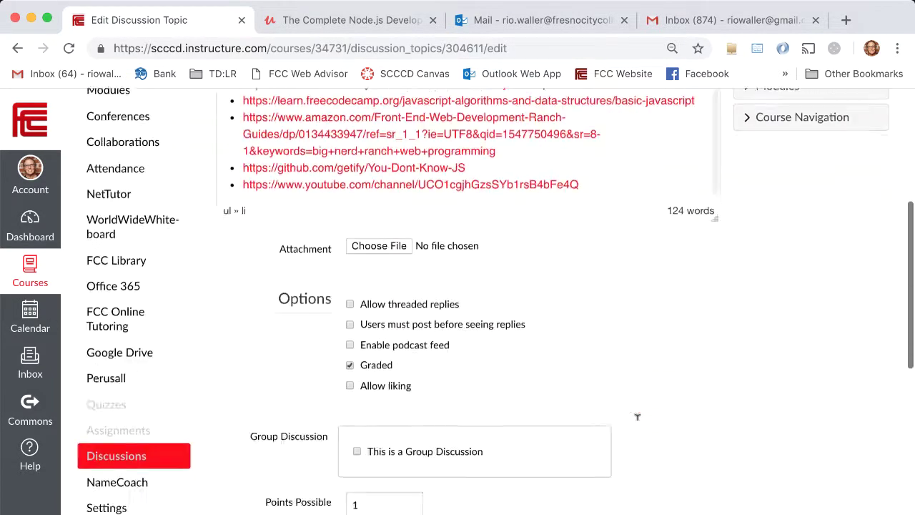
scroll(639, 425, "up", 10)
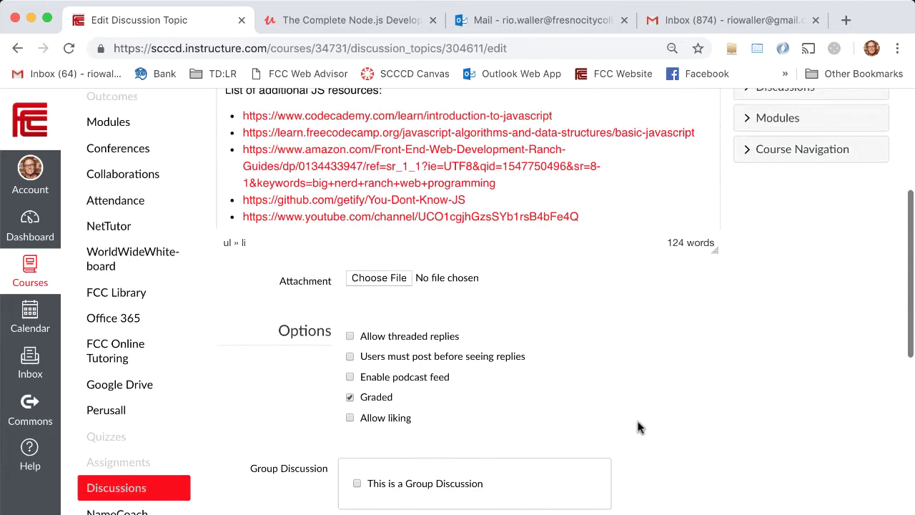
scroll(605, 222, "down", 1)
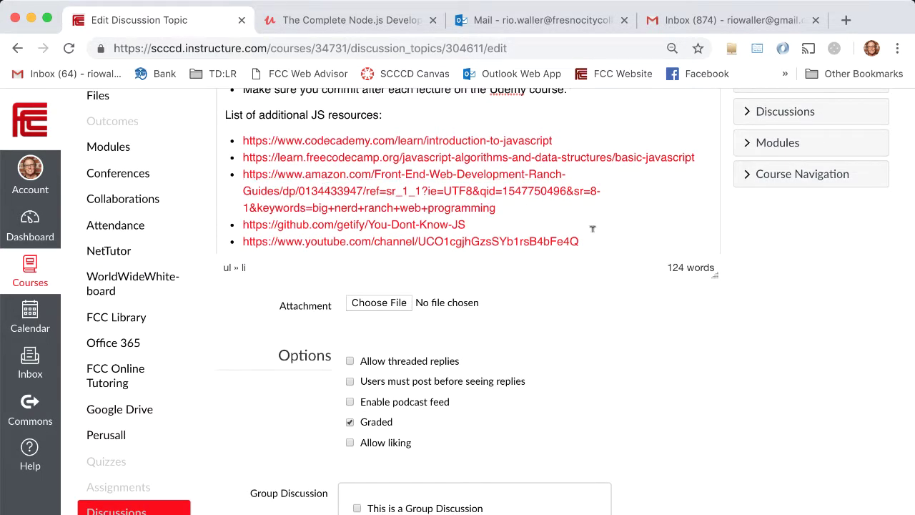
scroll(622, 228, "down", 1)
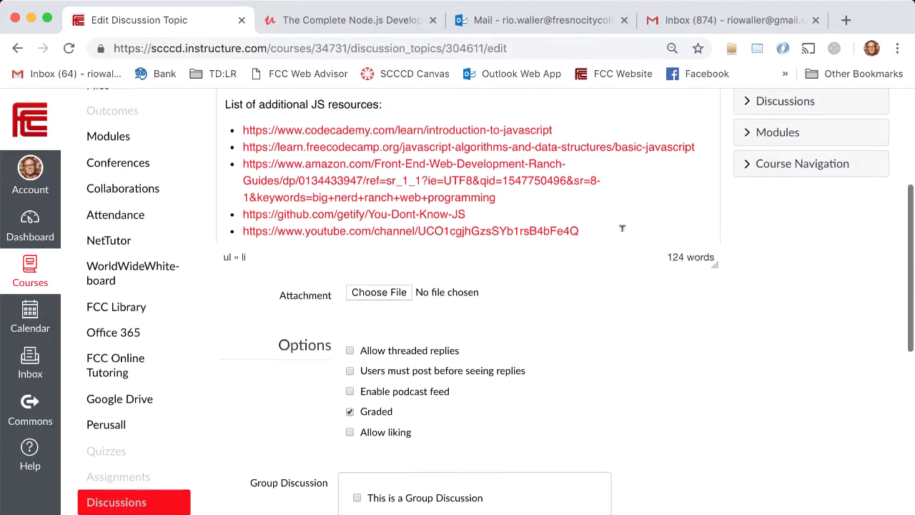
scroll(663, 350, "down", 4)
scroll(663, 350, "down", 10)
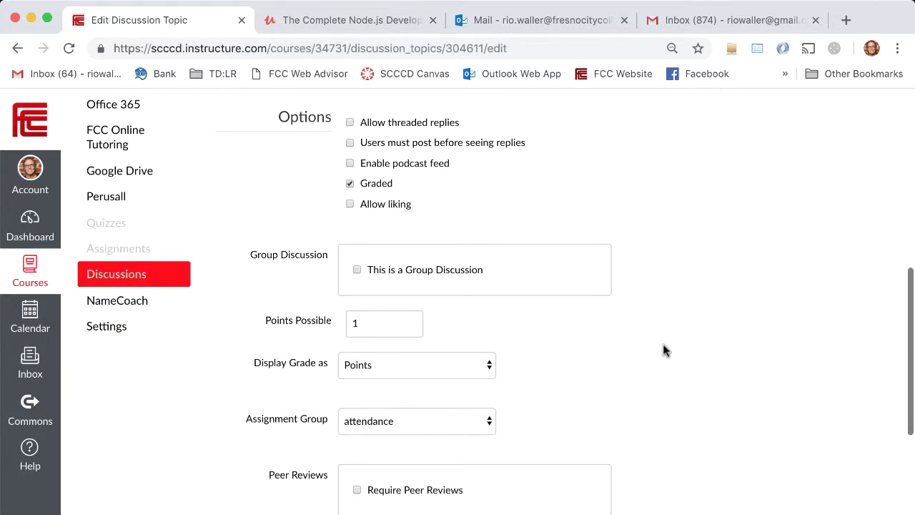
left_click(671, 510)
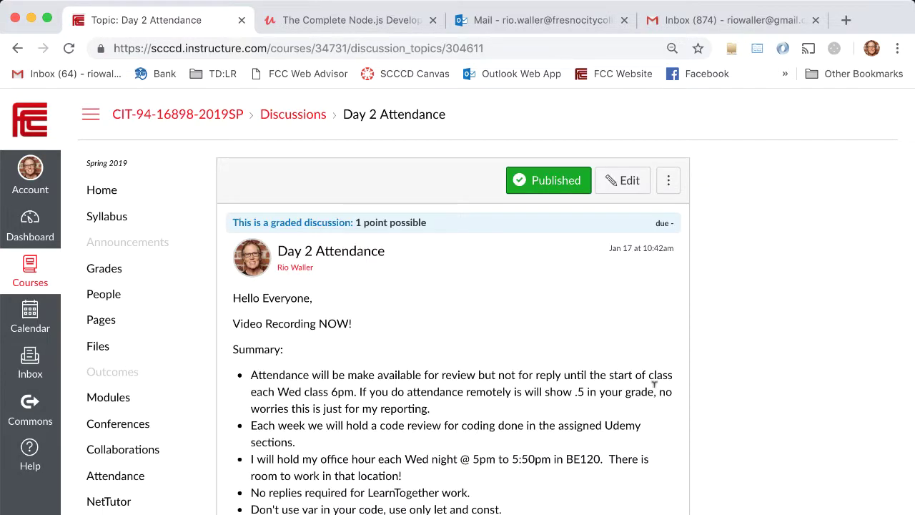
Go back to the course Home modules page and open the Day 1 - Learn Together assignment.
scroll(463, 391, "down", 2)
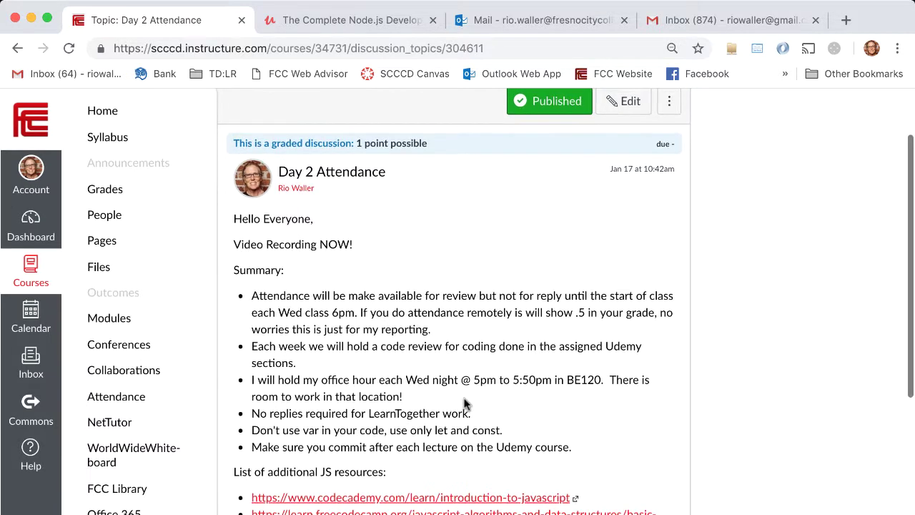
scroll(466, 397, "down", 1)
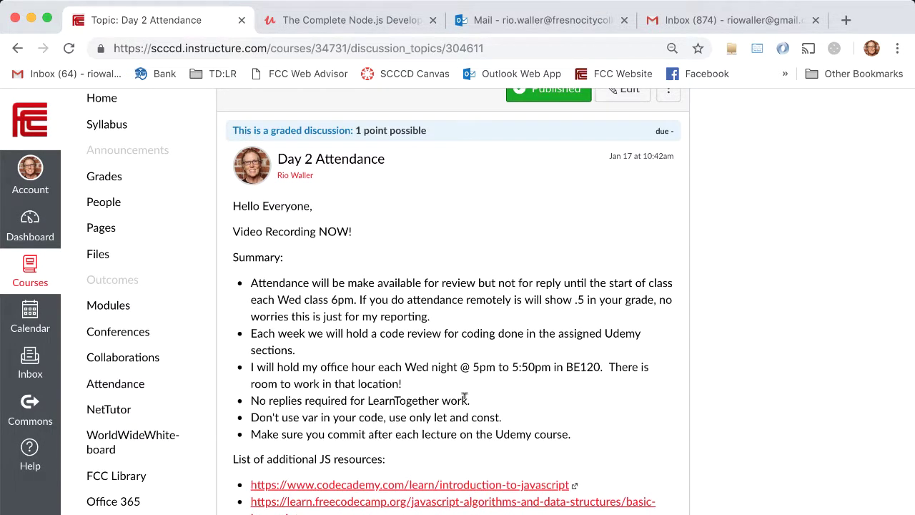
scroll(465, 395, "up", 5)
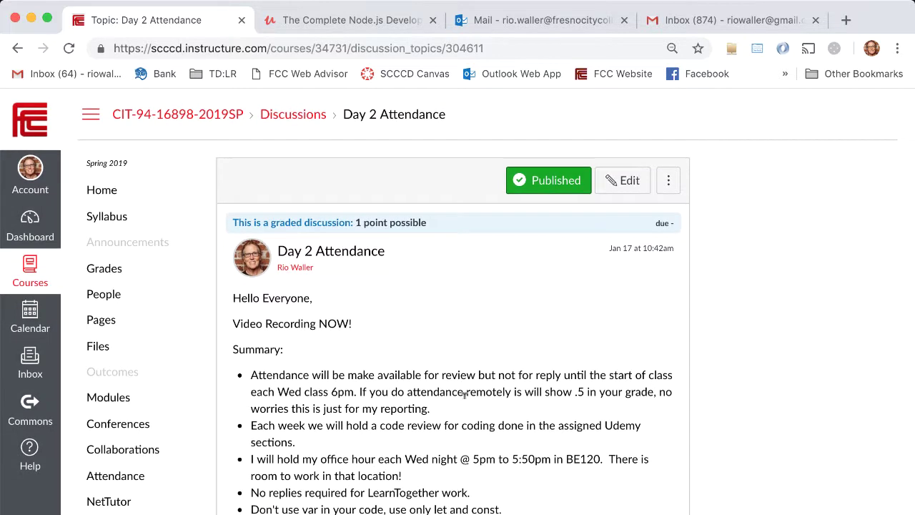
left_click(101, 190)
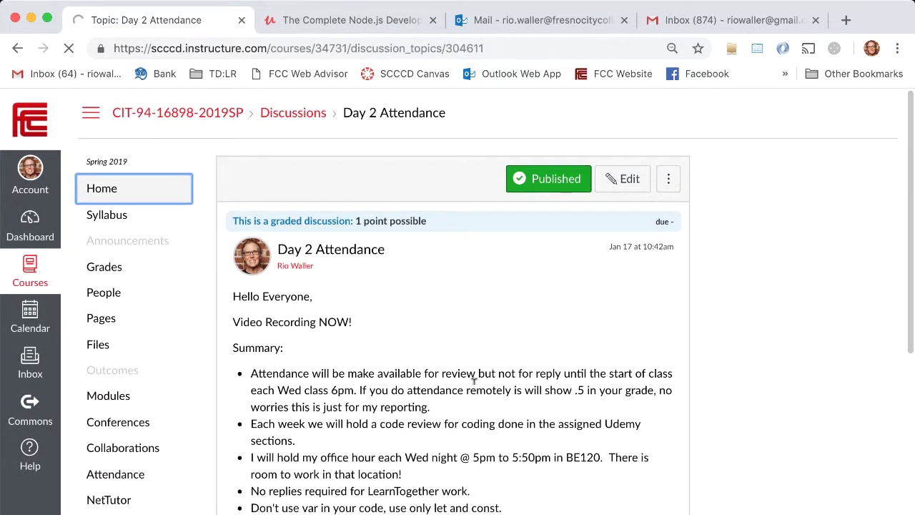
scroll(473, 379, "down", 3)
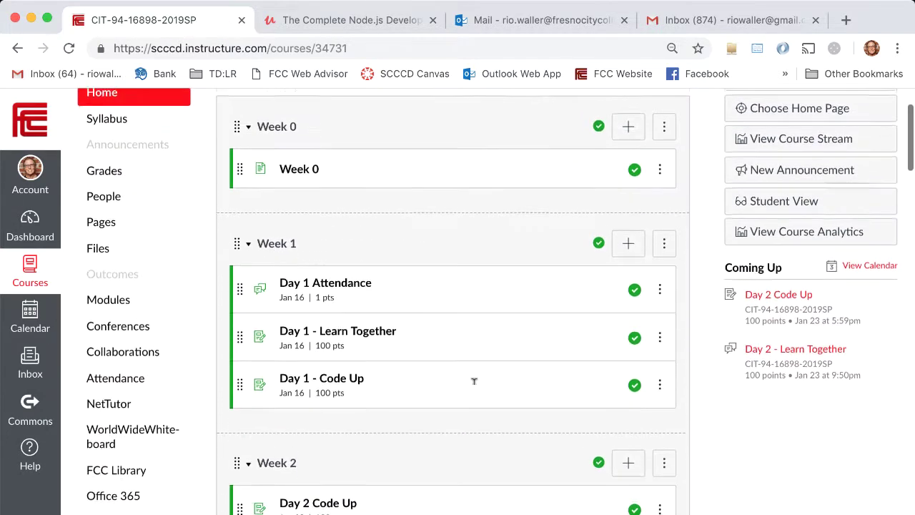
left_click(360, 326)
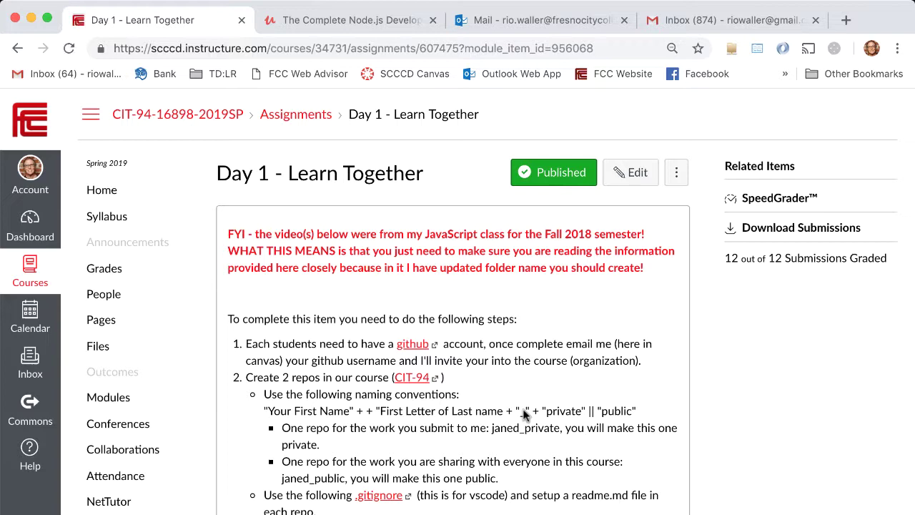
Review the repo setup and cloning steps, noting the CIT94SP19 directory and nodejs folder names.
scroll(524, 415, "down", 1)
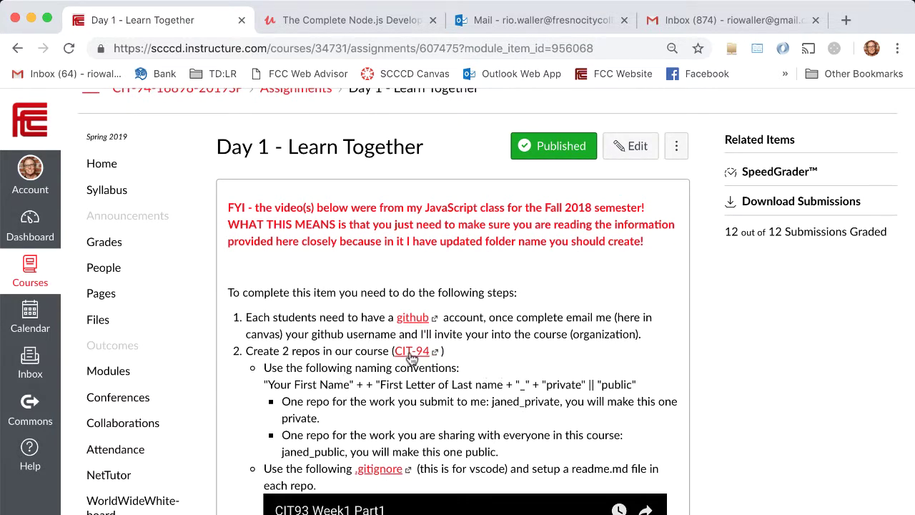
scroll(532, 401, "down", 10)
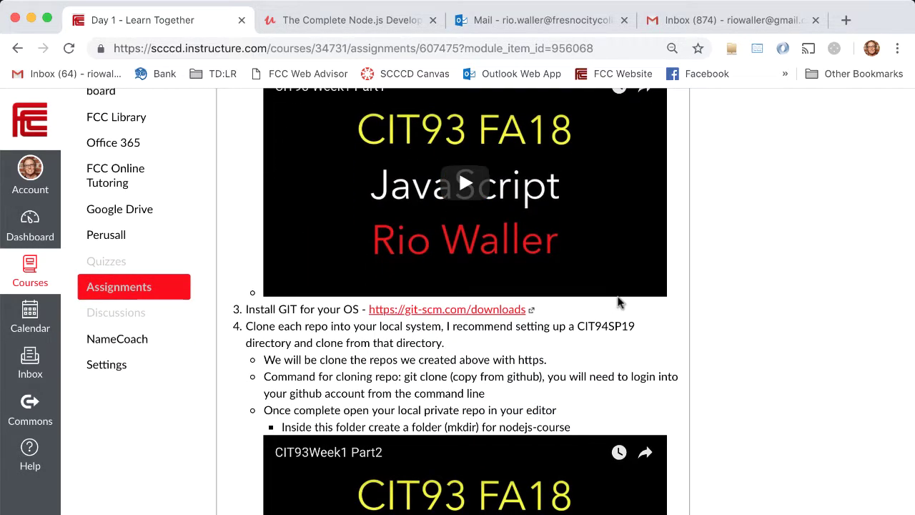
scroll(619, 302, "up", 4)
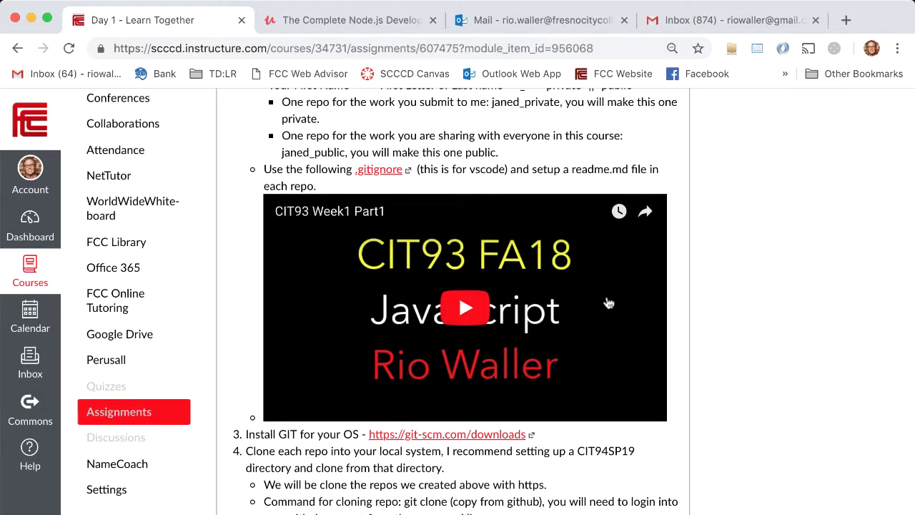
scroll(609, 303, "up", 4)
scroll(565, 337, "down", 4)
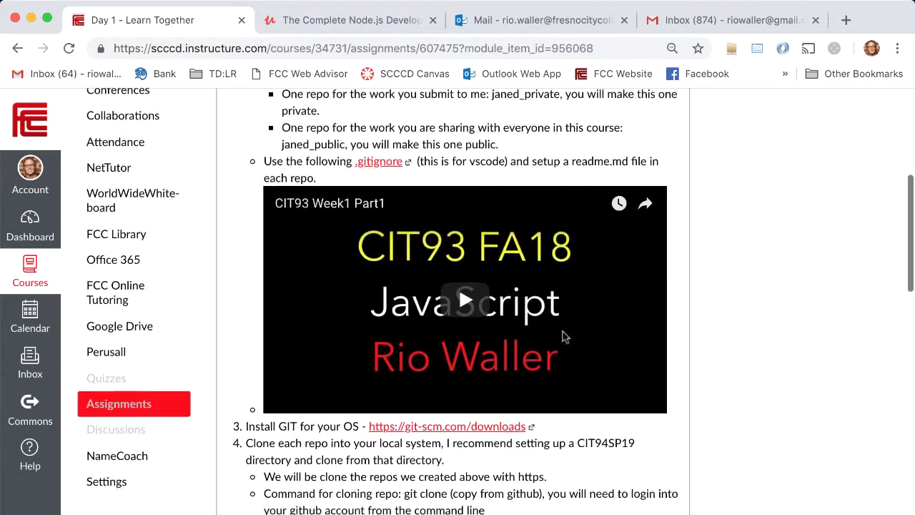
scroll(564, 337, "down", 3)
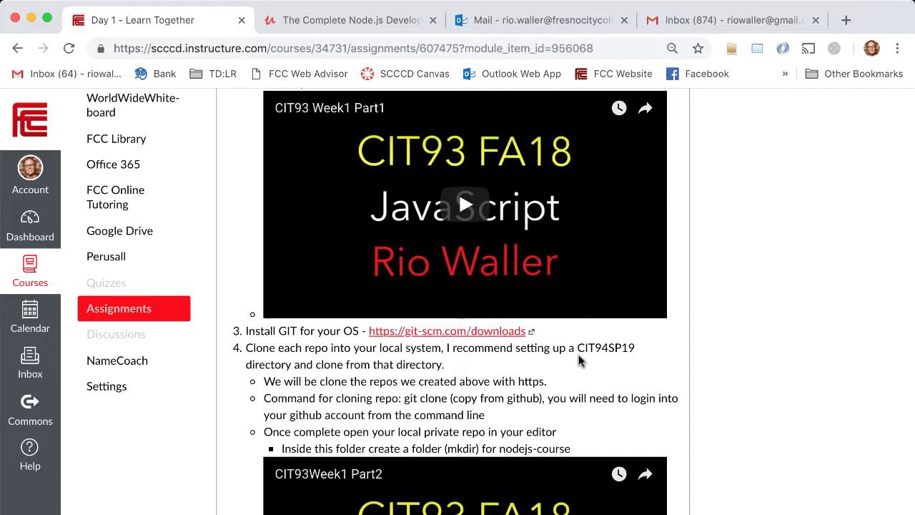
double_click(581, 348)
left_click(635, 371)
double_click(508, 448)
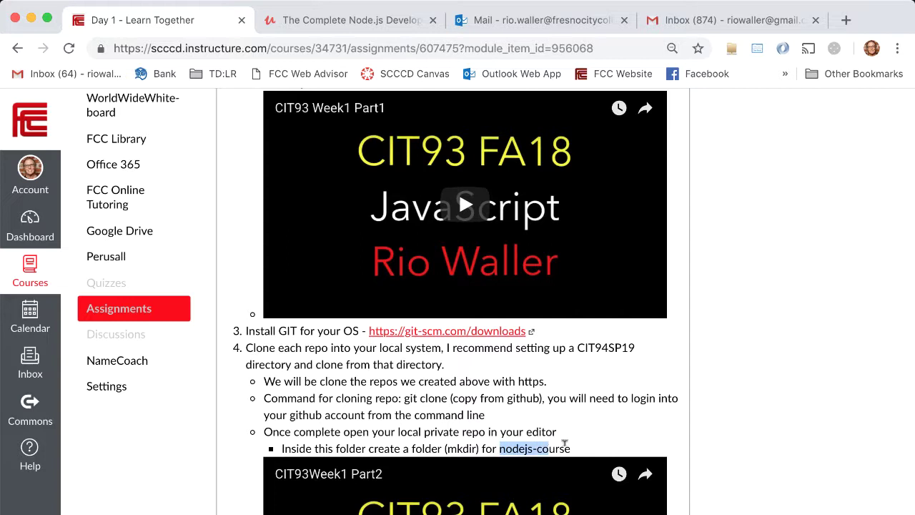
left_click(522, 448)
Read the remaining nodejs-course folder instructions further down the assignment.
scroll(427, 390, "down", 5)
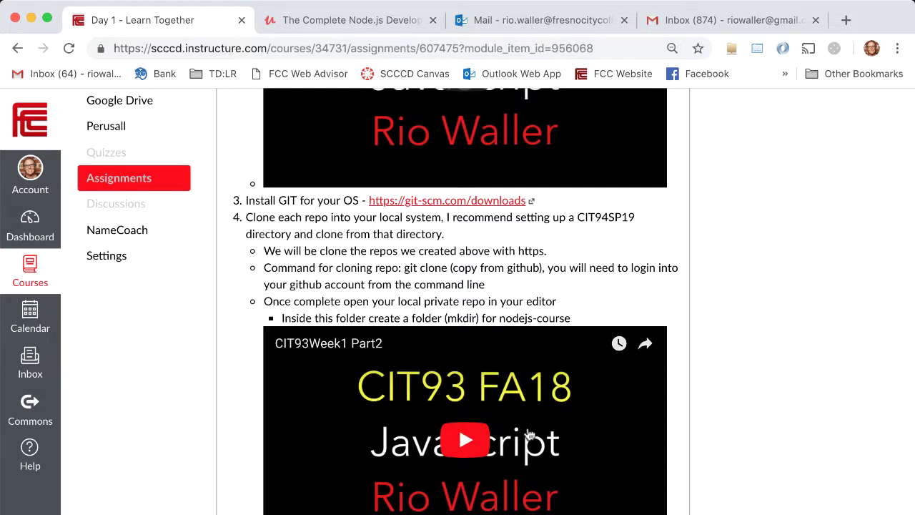
scroll(529, 434, "down", 3)
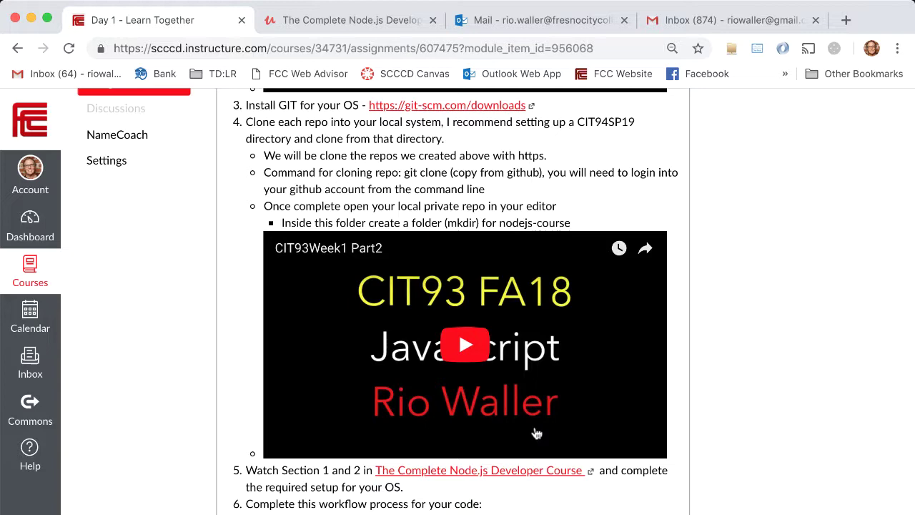
scroll(537, 433, "down", 5)
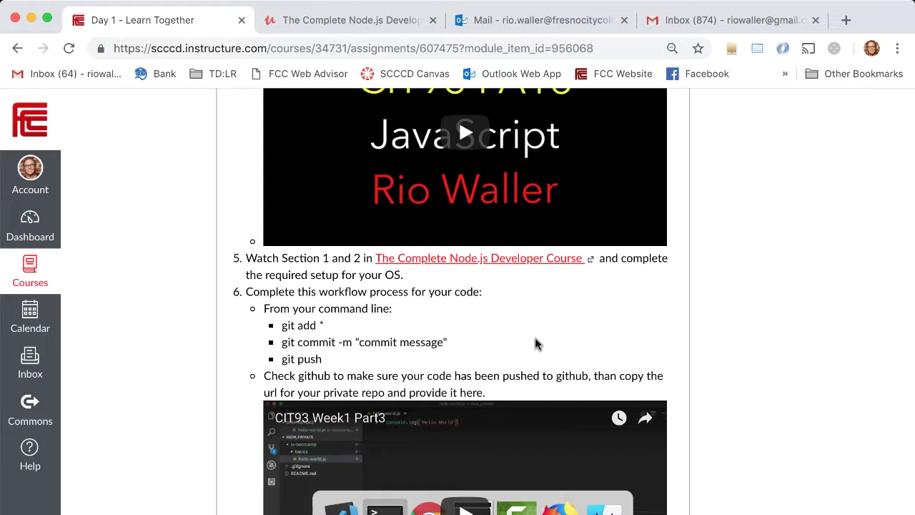
scroll(535, 337, "up", 2)
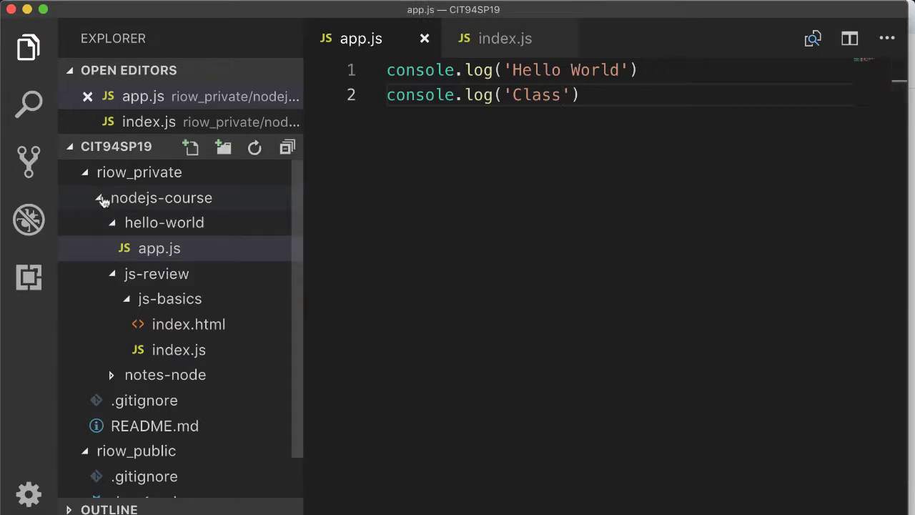
Collapse the nodejs-course folder in the Explorer to hide hello-world and js-review.
left_click(101, 199)
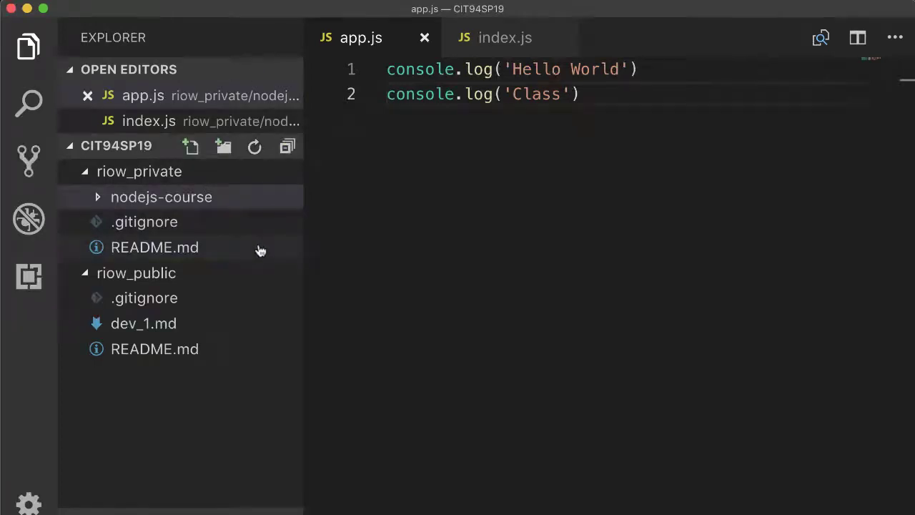
Return to Canvas and open the Day 1 - Code Up assignment from the course home.
key("super+Tab")
scroll(372, 396, "up", 5)
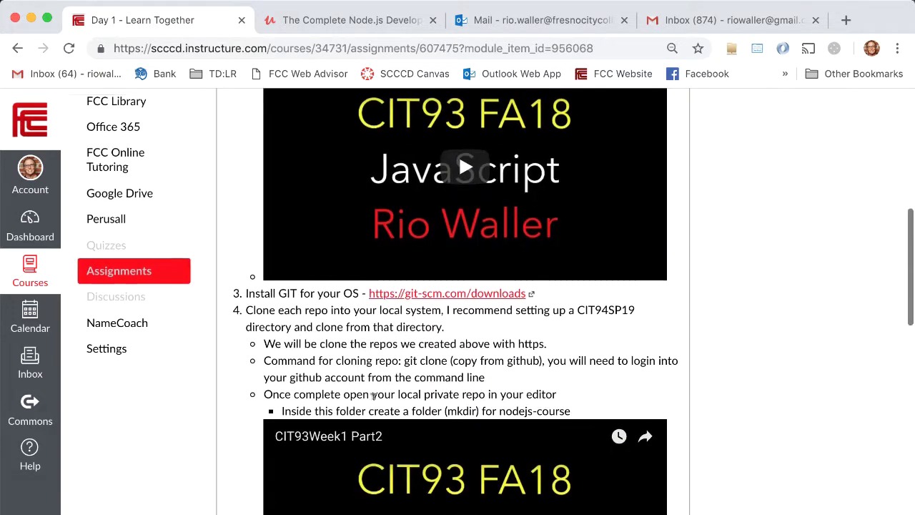
scroll(375, 397, "up", 5)
scroll(379, 400, "up", 3)
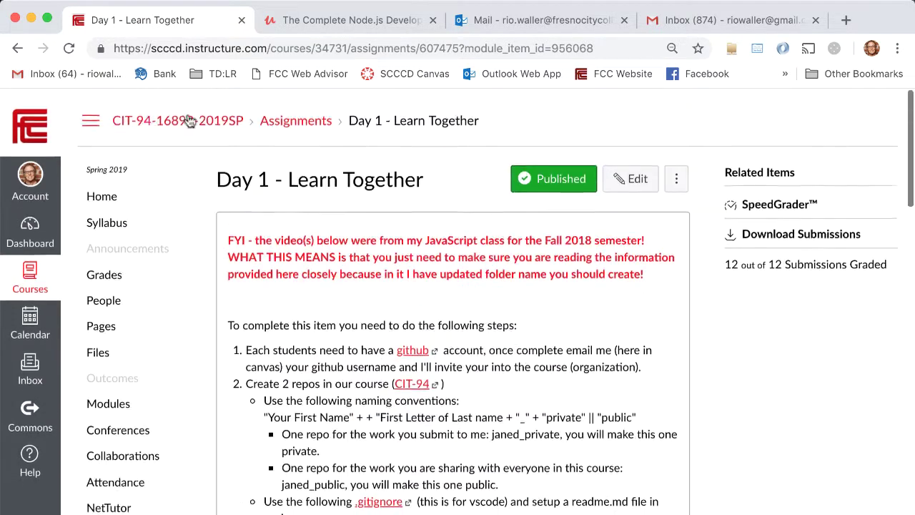
left_click(94, 188)
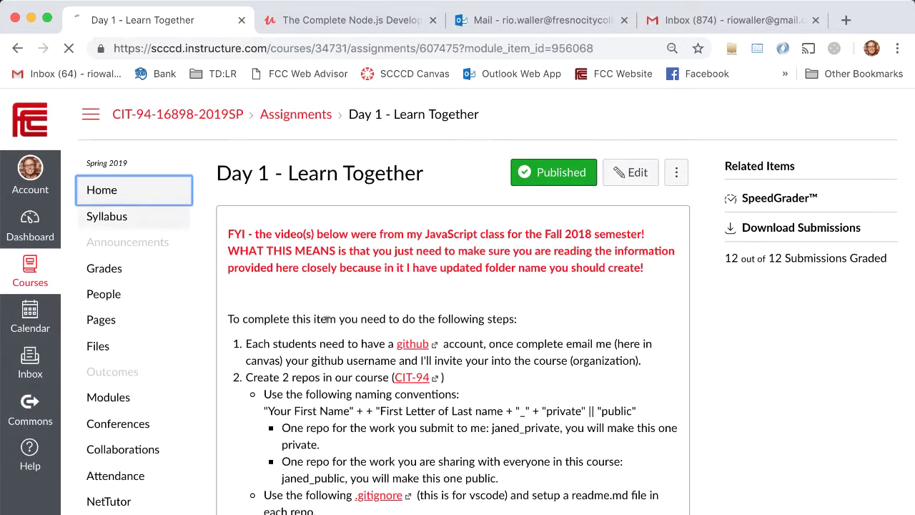
scroll(546, 369, "down", 1)
scroll(546, 372, "down", 5)
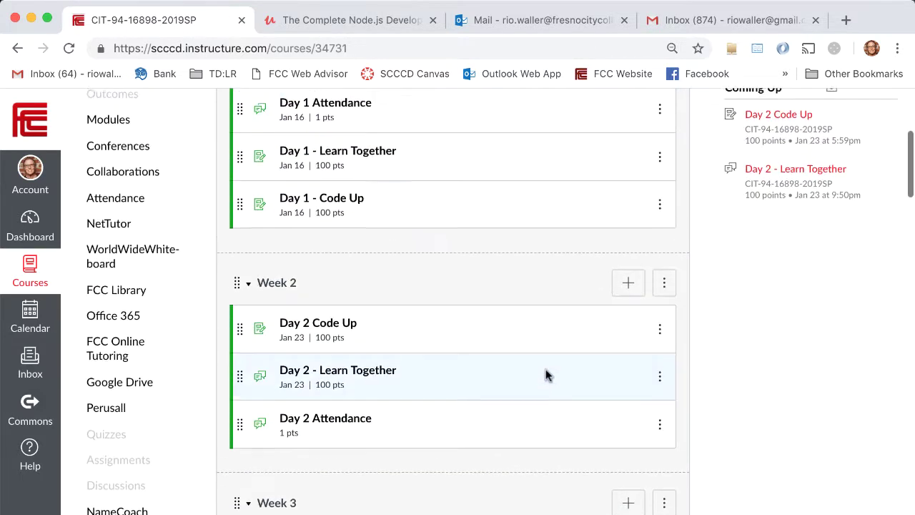
scroll(546, 371, "up", 2)
left_click(337, 244)
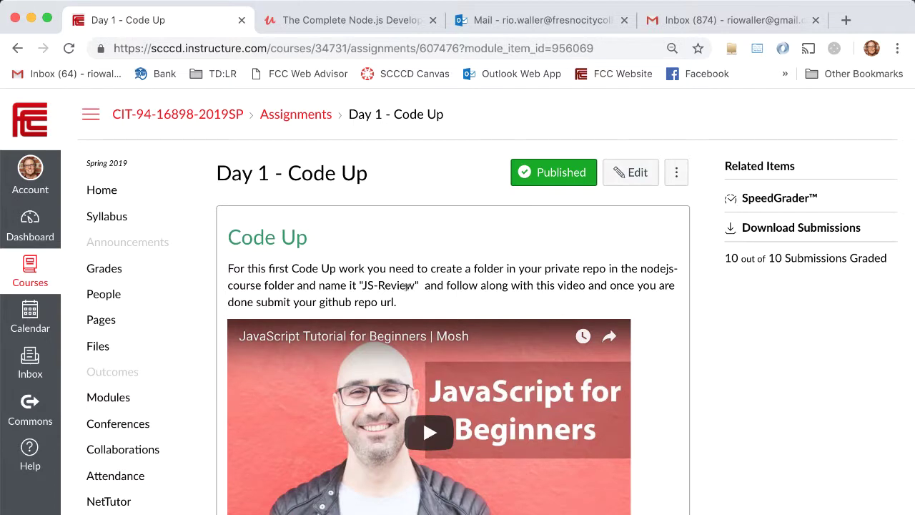
Review the Code Up instructions and mark the JS-Review folder name.
scroll(532, 300, "down", 3)
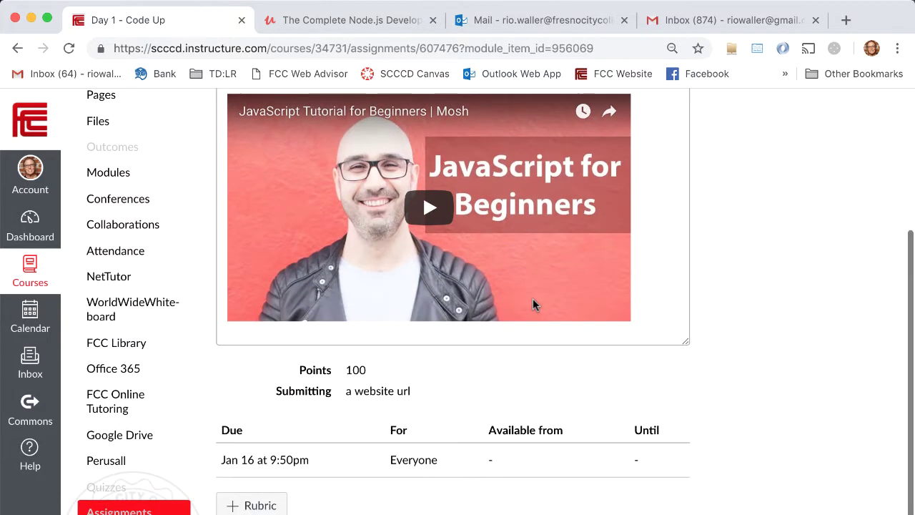
scroll(533, 300, "up", 2)
scroll(679, 337, "down", 2)
scroll(679, 337, "up", 3)
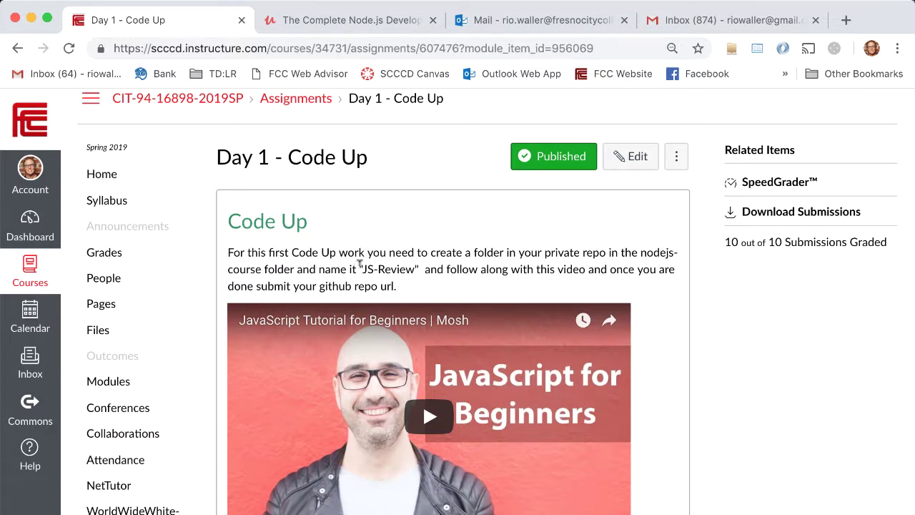
left_click_drag(359, 264, 406, 270)
Edit the Day 1 - Code Up instructions, changing the folder name JS-Review to js-review.
left_click(629, 157)
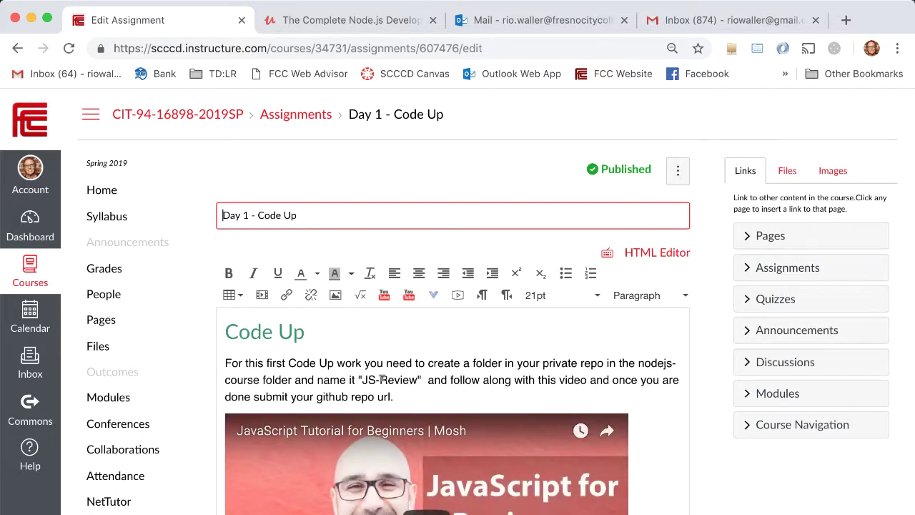
left_click(378, 379)
key("BackSpace")
key("BackSpace")
key("BackSpace")
type("js-")
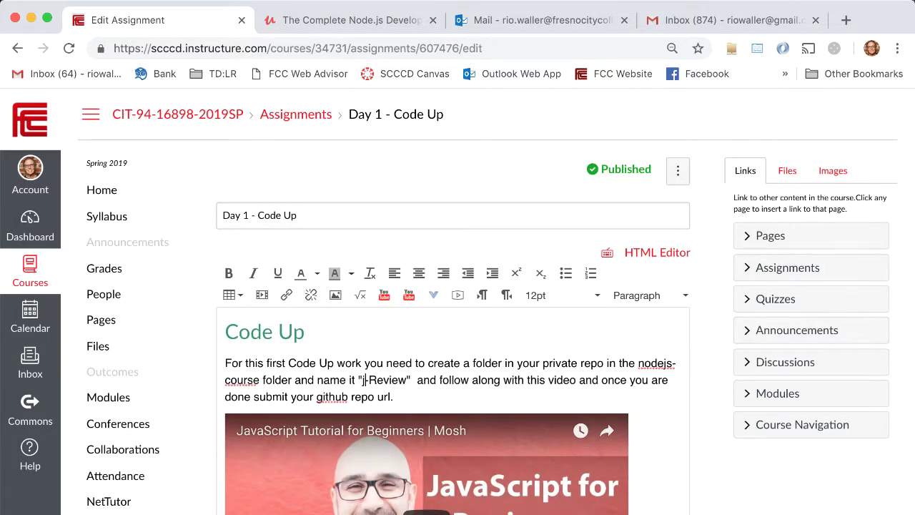
key("Delete")
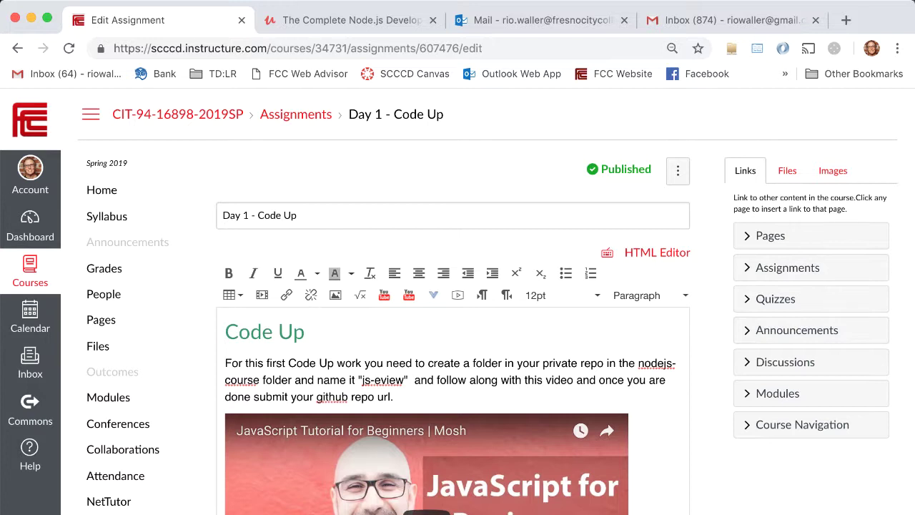
type("r")
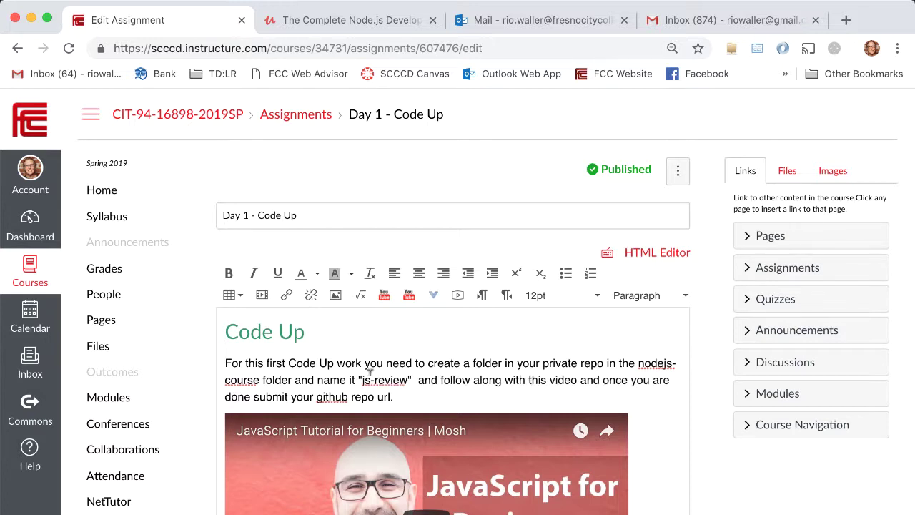
left_click_drag(365, 378, 413, 379)
left_click(443, 380)
Save the edited Day 1 - Code Up assignment.
scroll(664, 451, "down", 5)
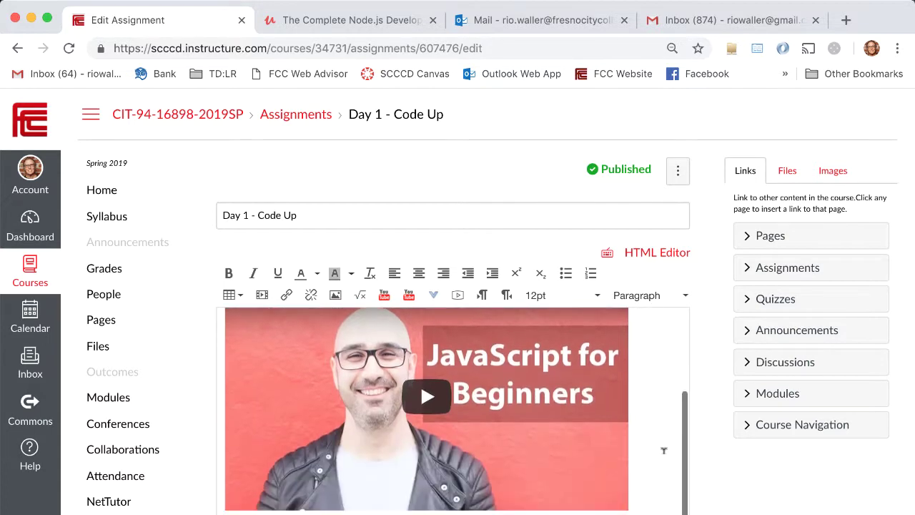
scroll(667, 458, "down", 10)
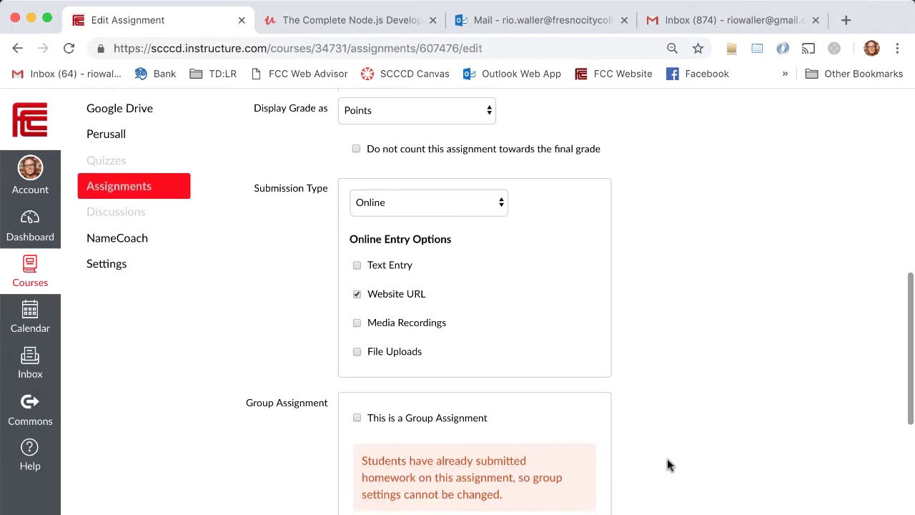
scroll(667, 458, "down", 3)
left_click(655, 493)
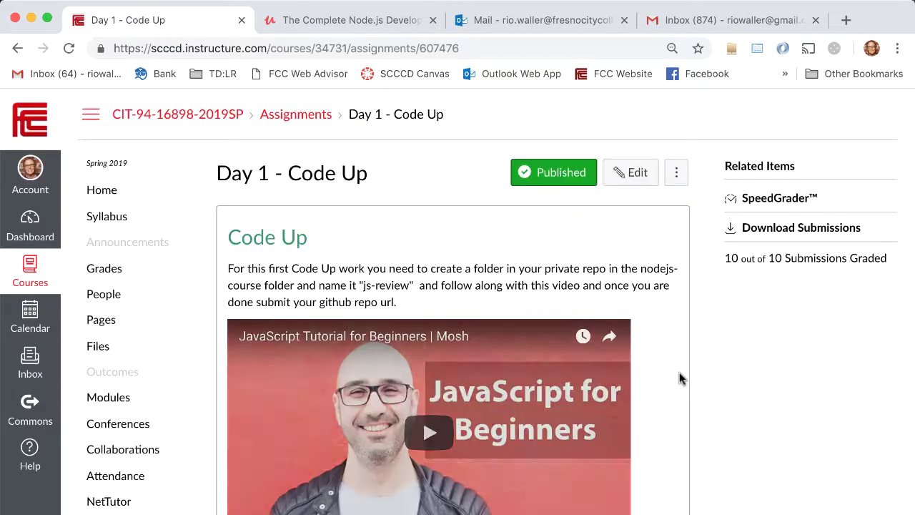
Go to the course home and open Day 1 Attendance in Week 1.
scroll(659, 324, "down", 3)
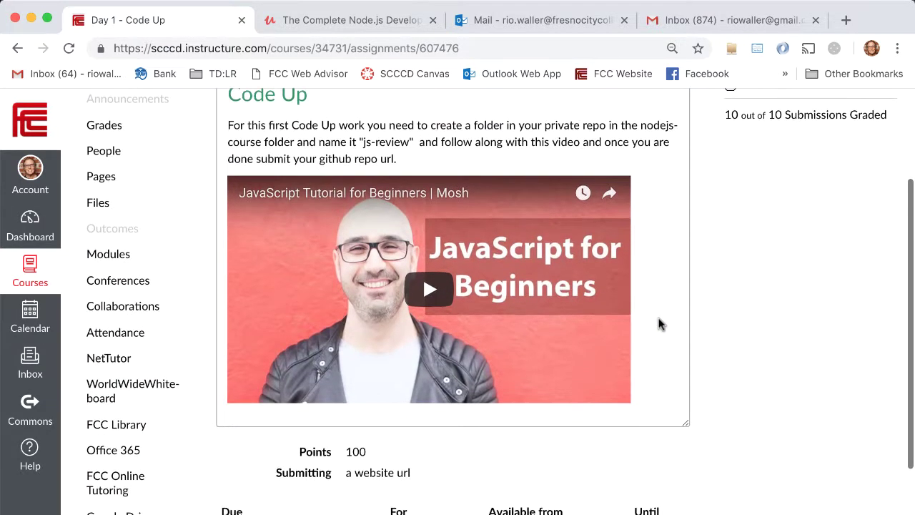
scroll(659, 324, "up", 2)
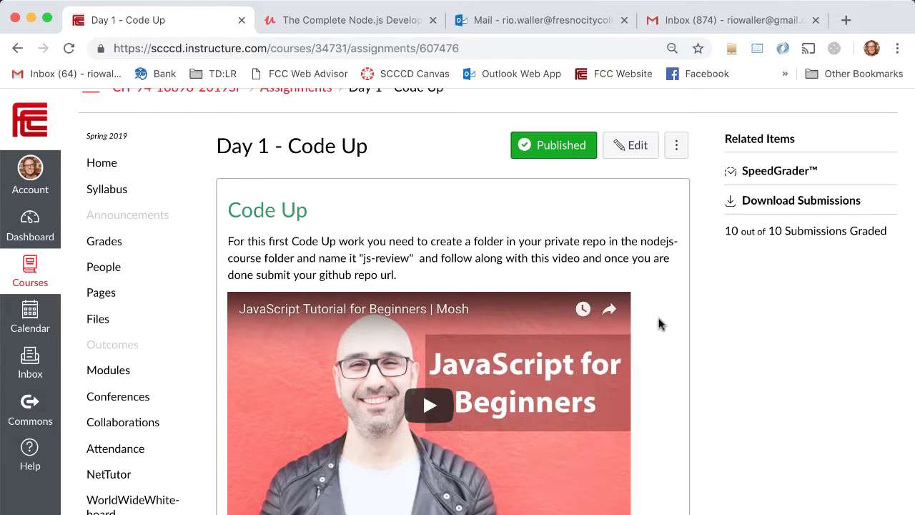
scroll(659, 325, "up", 1)
scroll(659, 325, "up", 1)
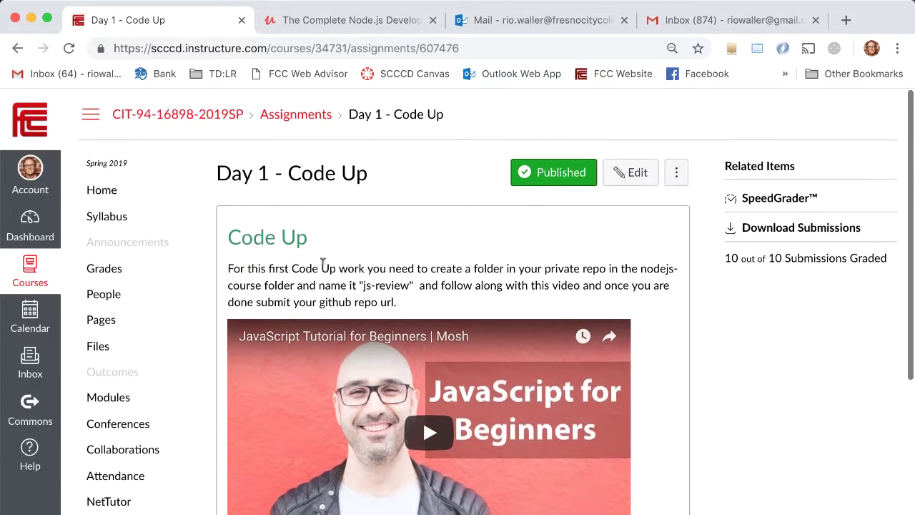
left_click(100, 189)
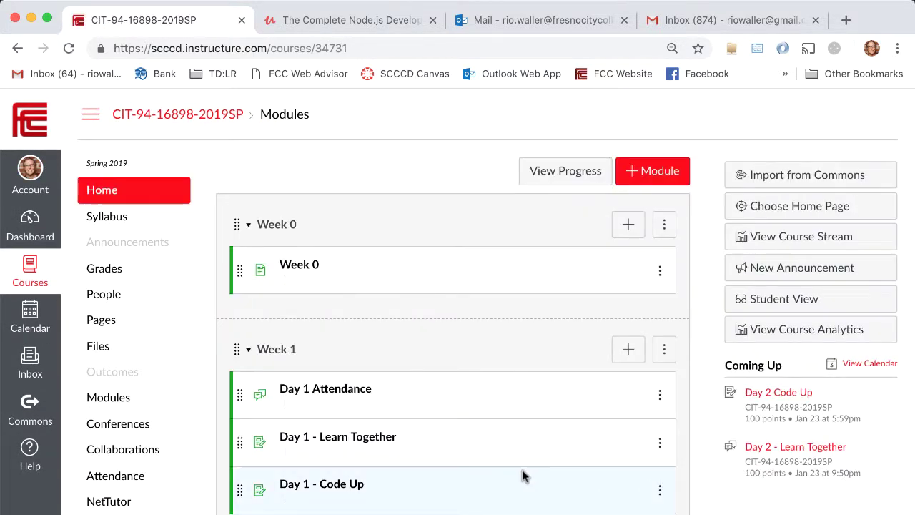
scroll(493, 471, "down", 5)
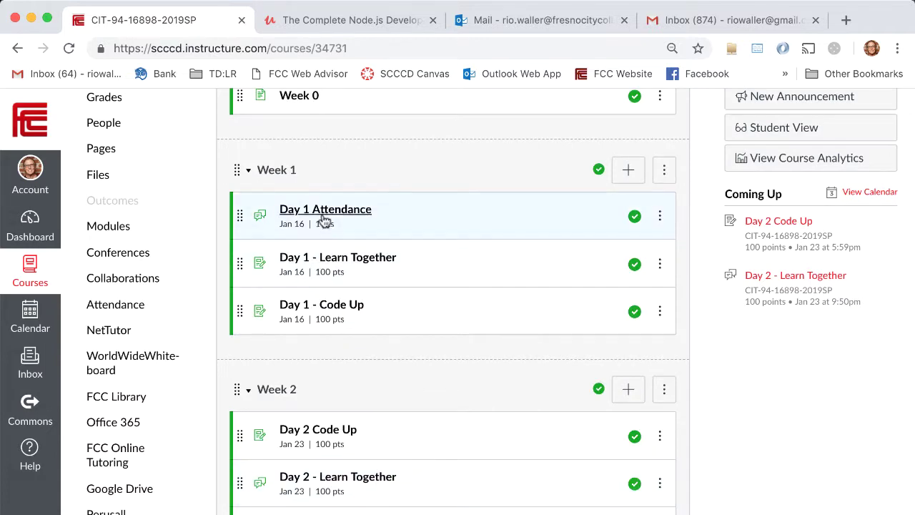
left_click(357, 211)
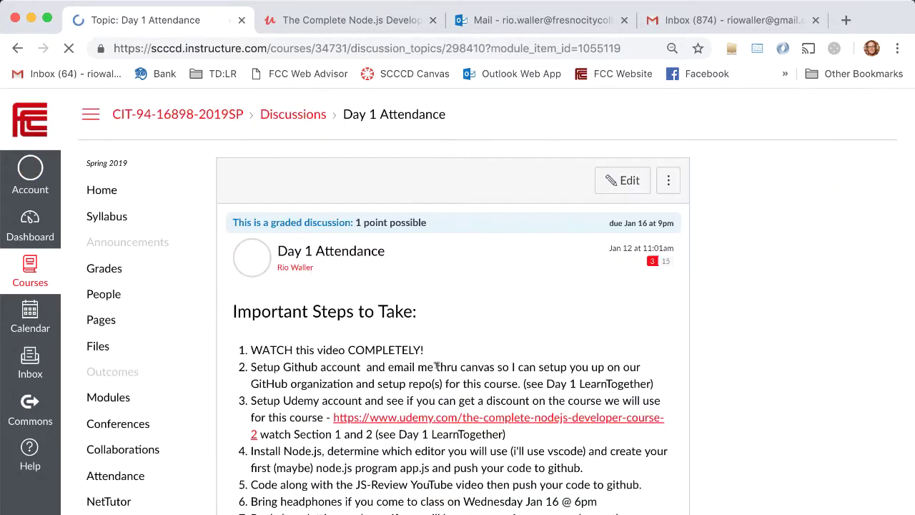
Read through the eight steps listed in the Day 1 Attendance discussion.
scroll(525, 414, "down", 3)
scroll(525, 414, "up", 1)
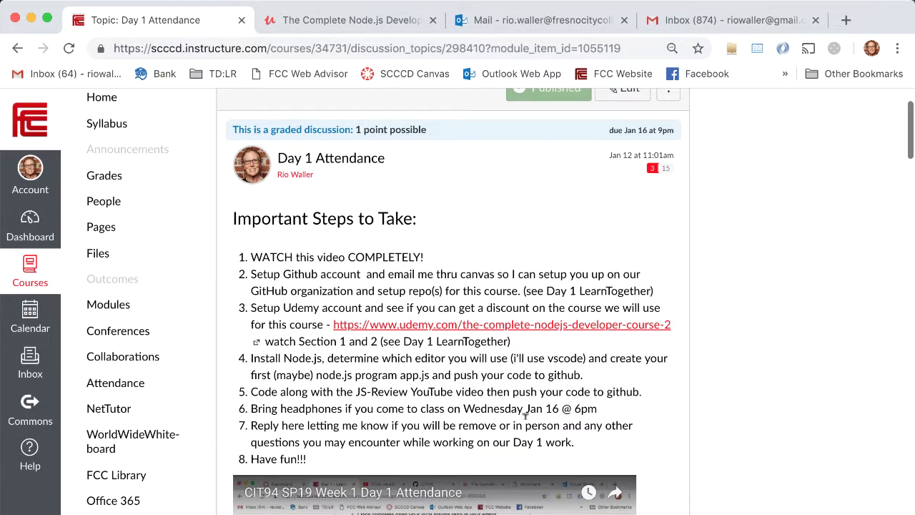
scroll(353, 333, "down", 1)
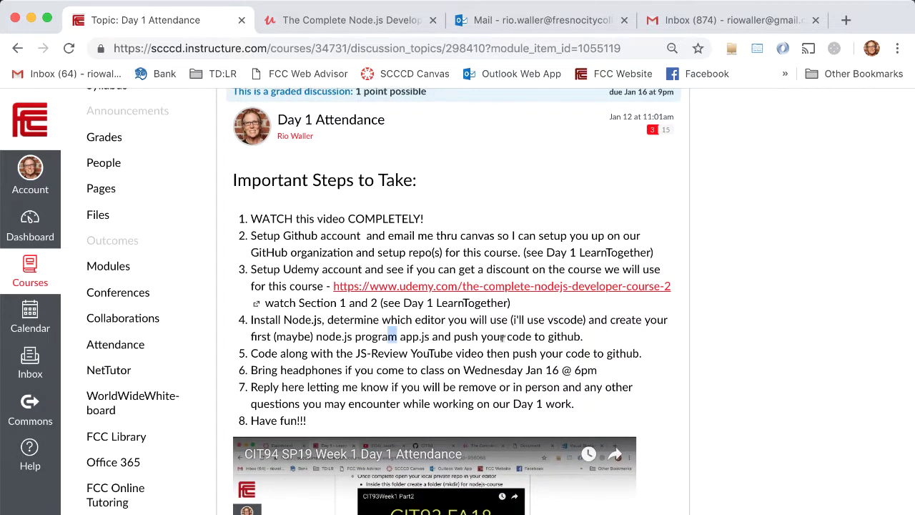
left_click_drag(527, 330, 533, 330)
left_click(260, 360)
scroll(436, 385, "down", 5)
scroll(436, 385, "up", 6)
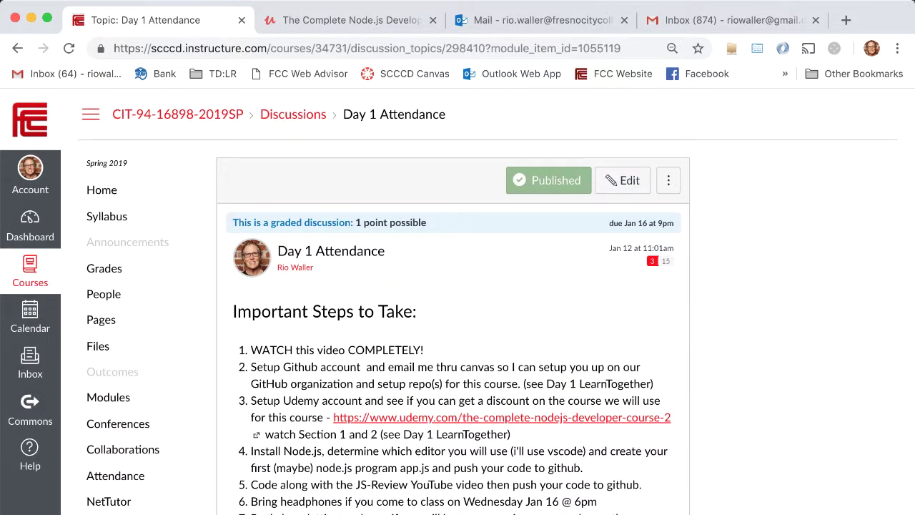
Open a new VS Code terminal, run node -v to confirm v10.15.0, then return to Chrome.
key("super+Tab")
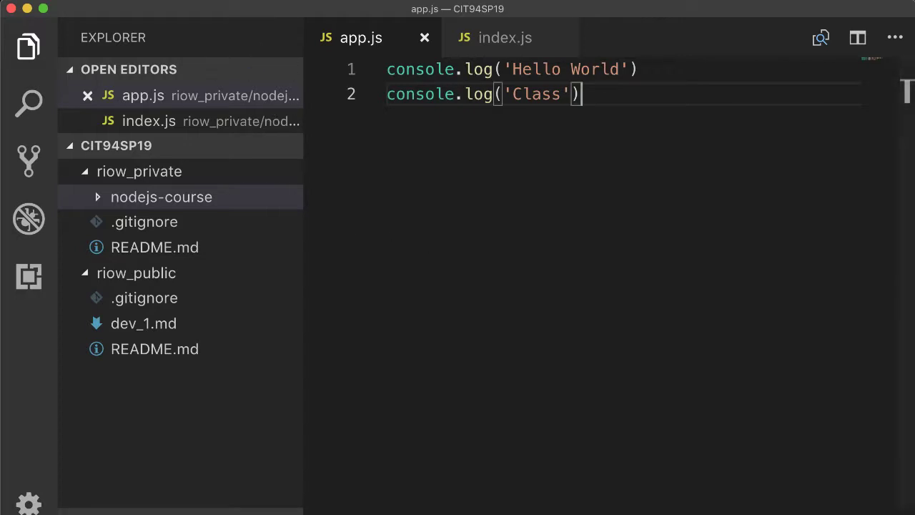
left_click(360, 0)
left_click(369, 2)
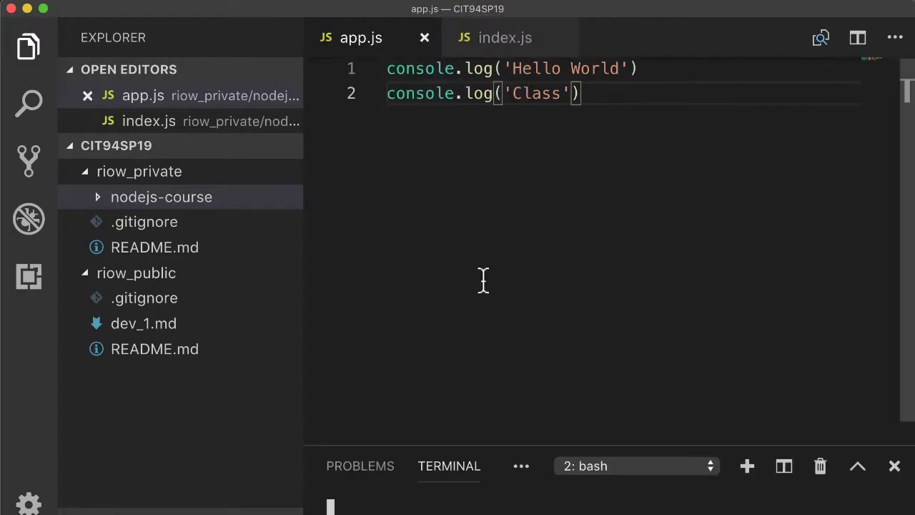
left_click_drag(443, 446, 443, 362)
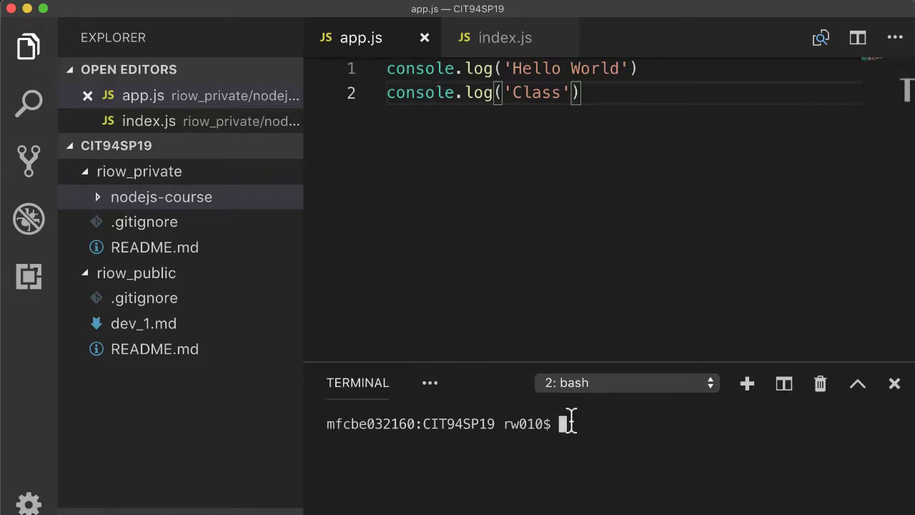
type("node -v")
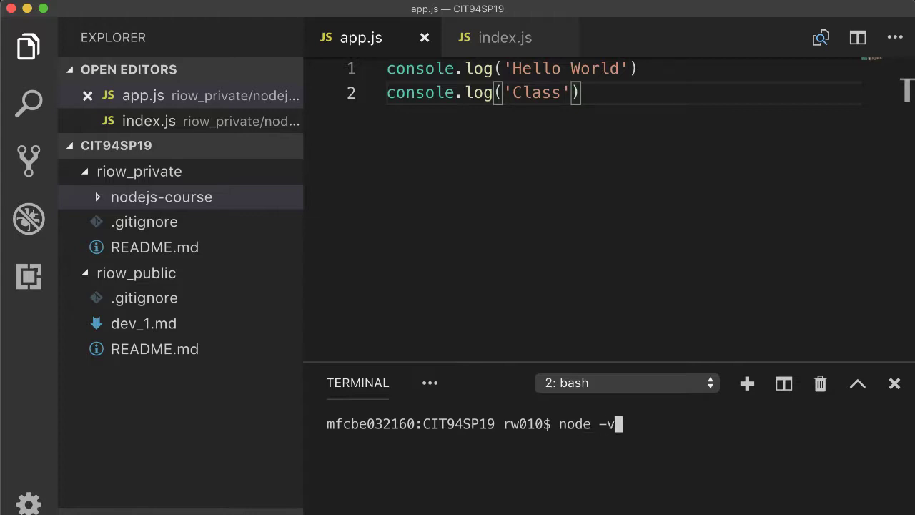
key("Return")
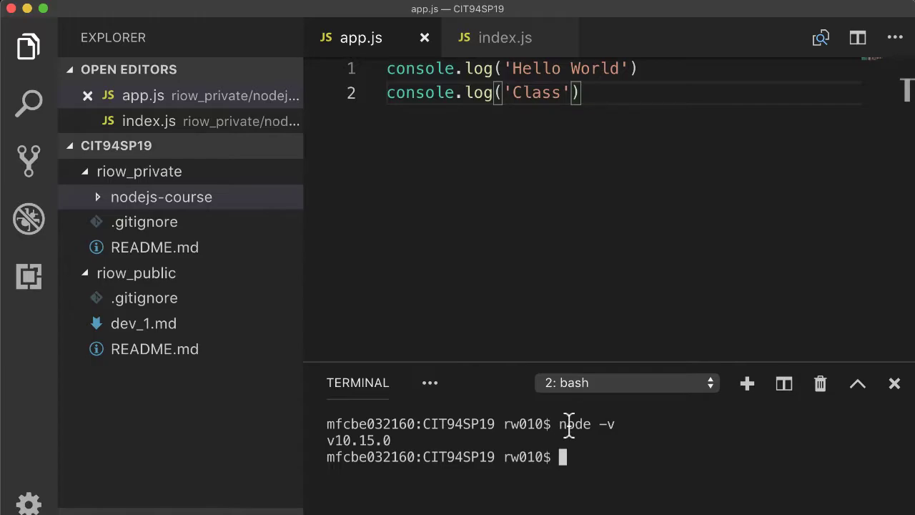
key("super+Tab")
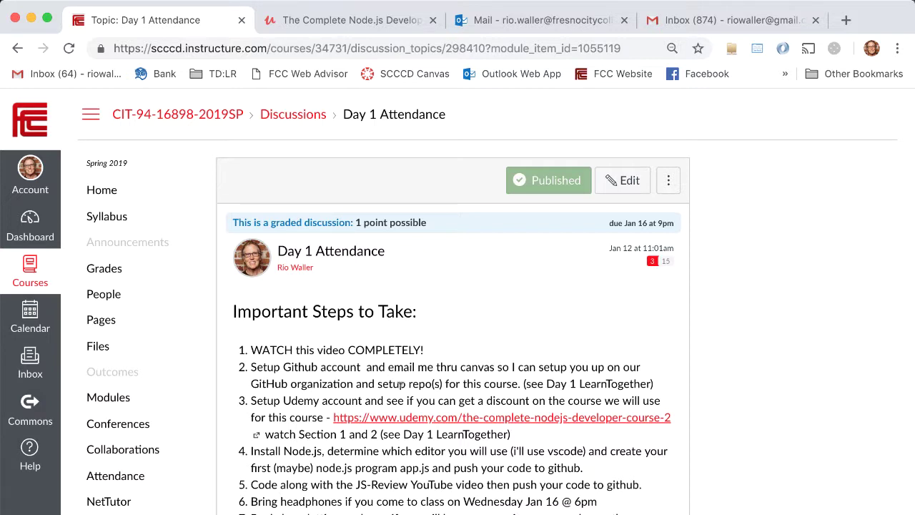
Drag Day 2 Attendance above Day 2 Code Up and Day 2 - Learn Together in Week 2.
left_click(143, 119)
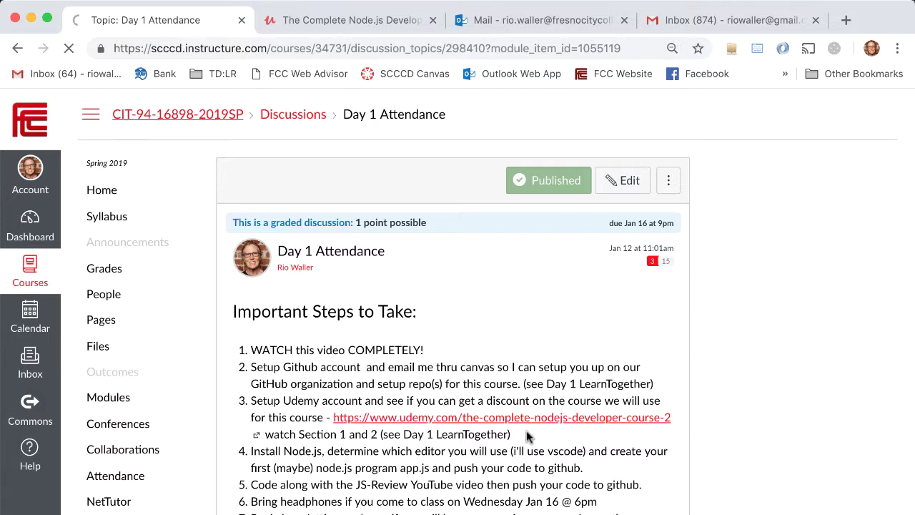
scroll(529, 436, "down", 3)
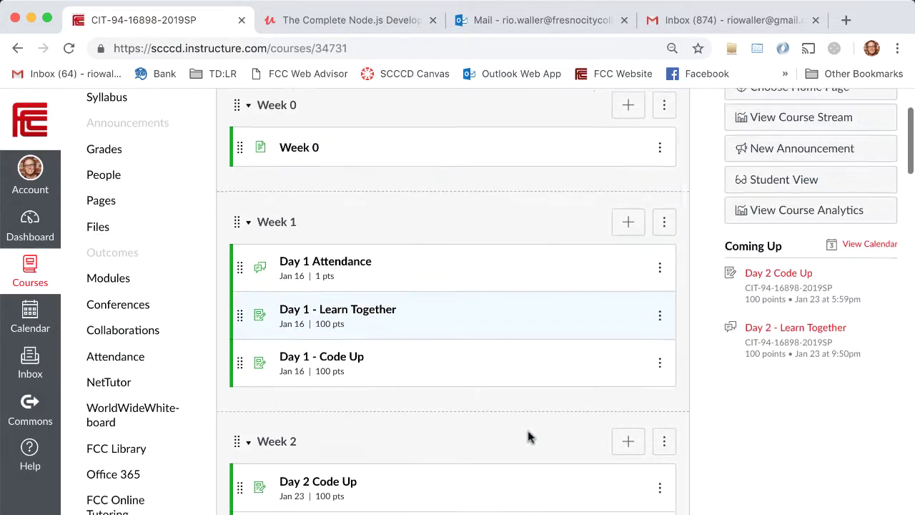
scroll(527, 436, "down", 5)
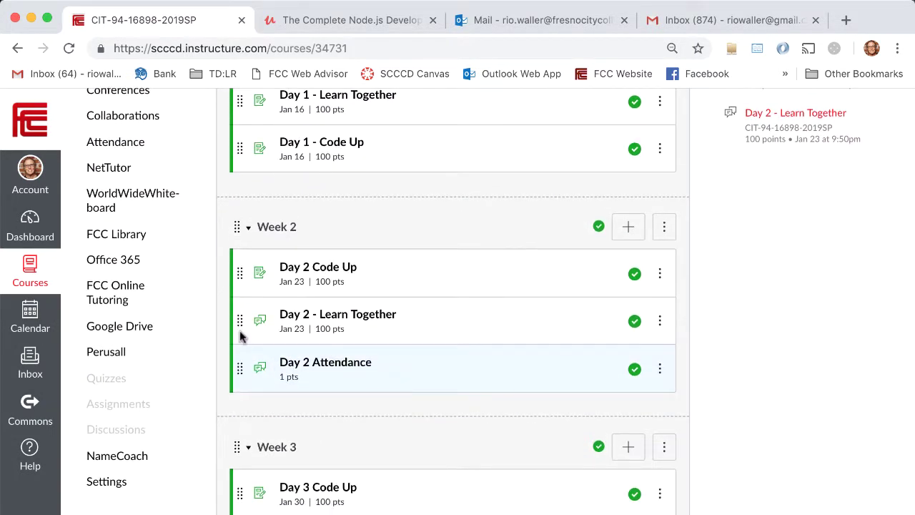
left_click_drag(240, 368, 243, 270)
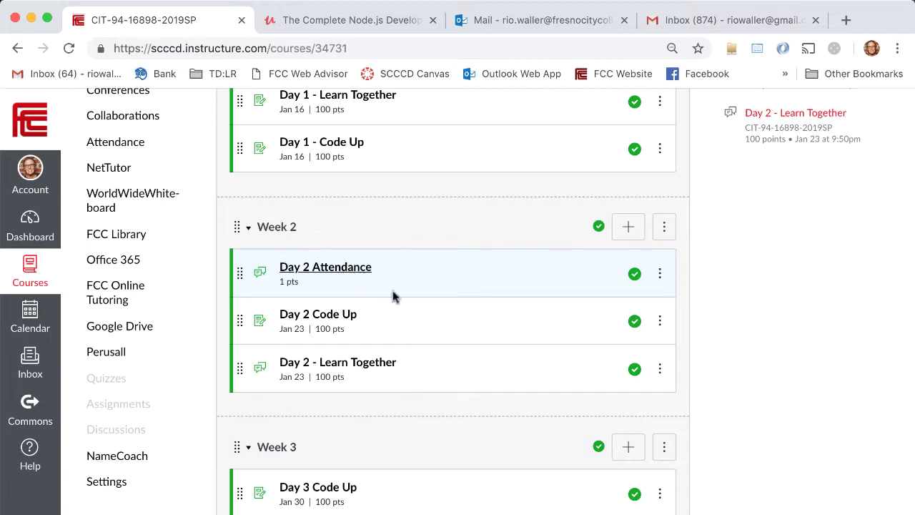
scroll(511, 366, "down", 4)
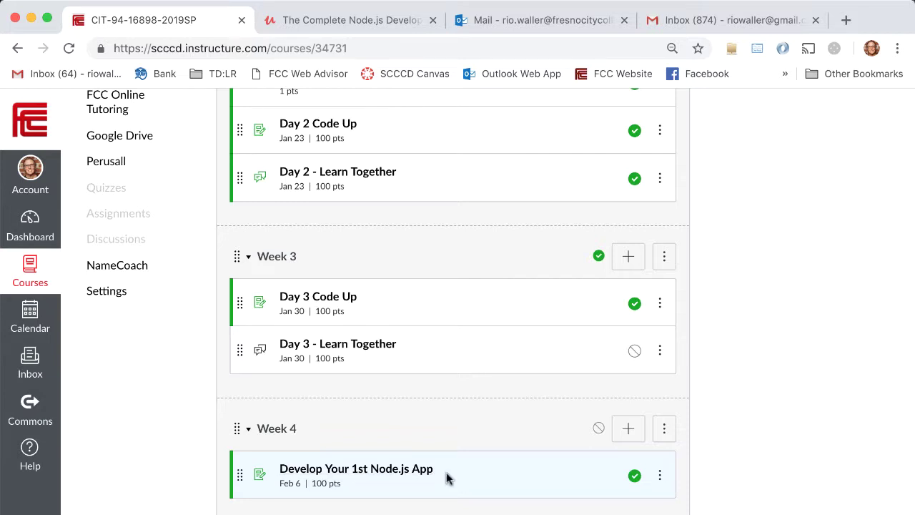
scroll(446, 471, "up", 3)
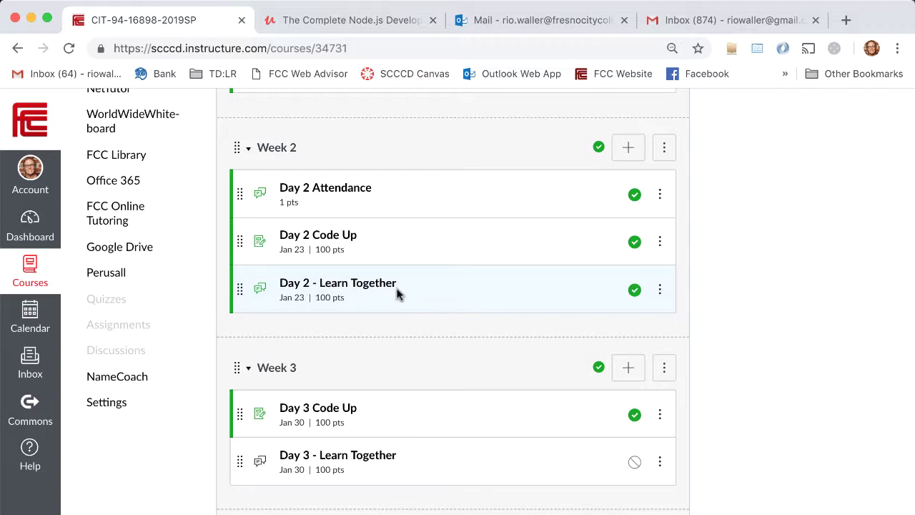
scroll(397, 296, "down", 5)
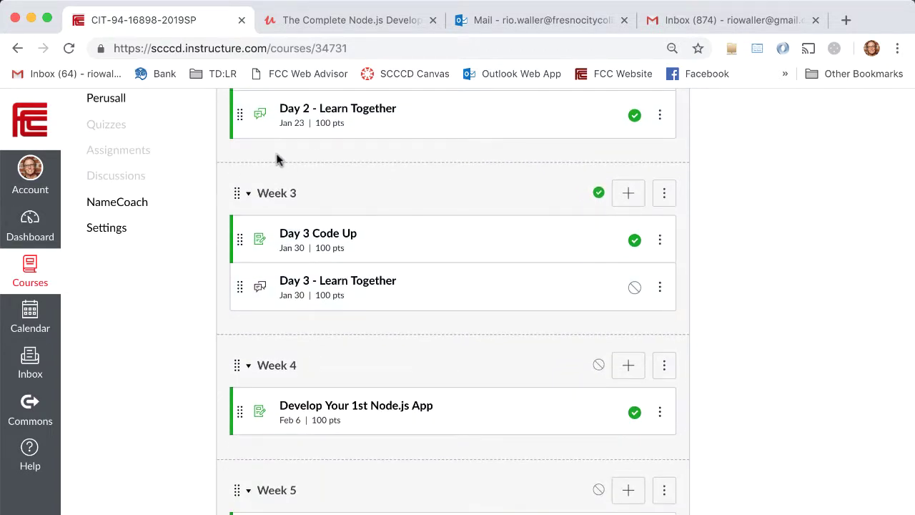
scroll(405, 261, "up", 3)
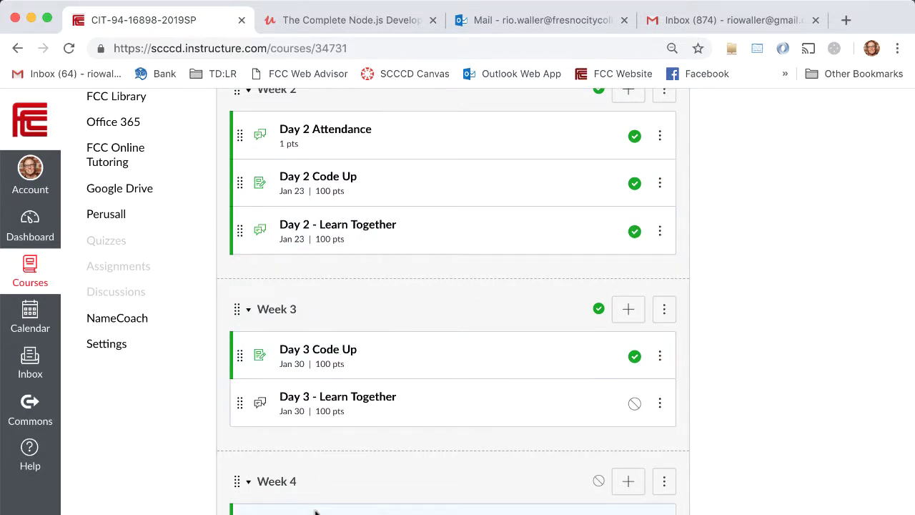
scroll(429, 496, "down", 3)
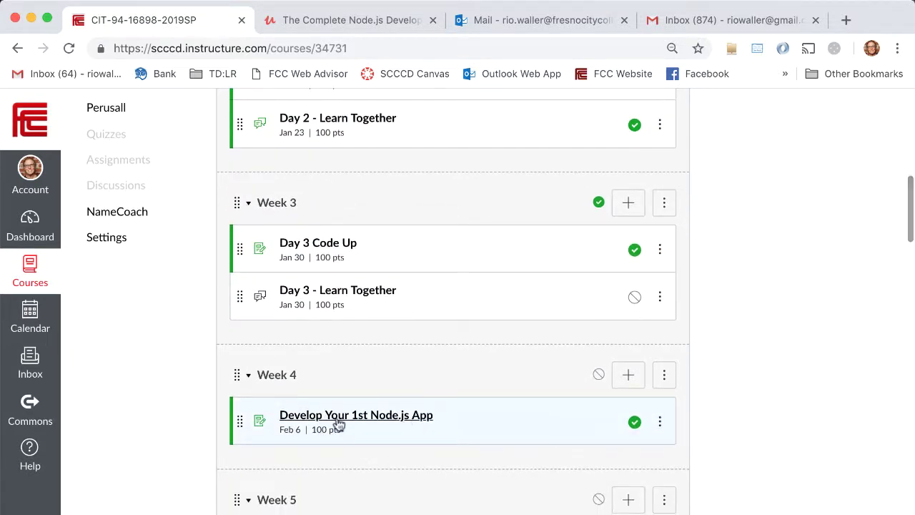